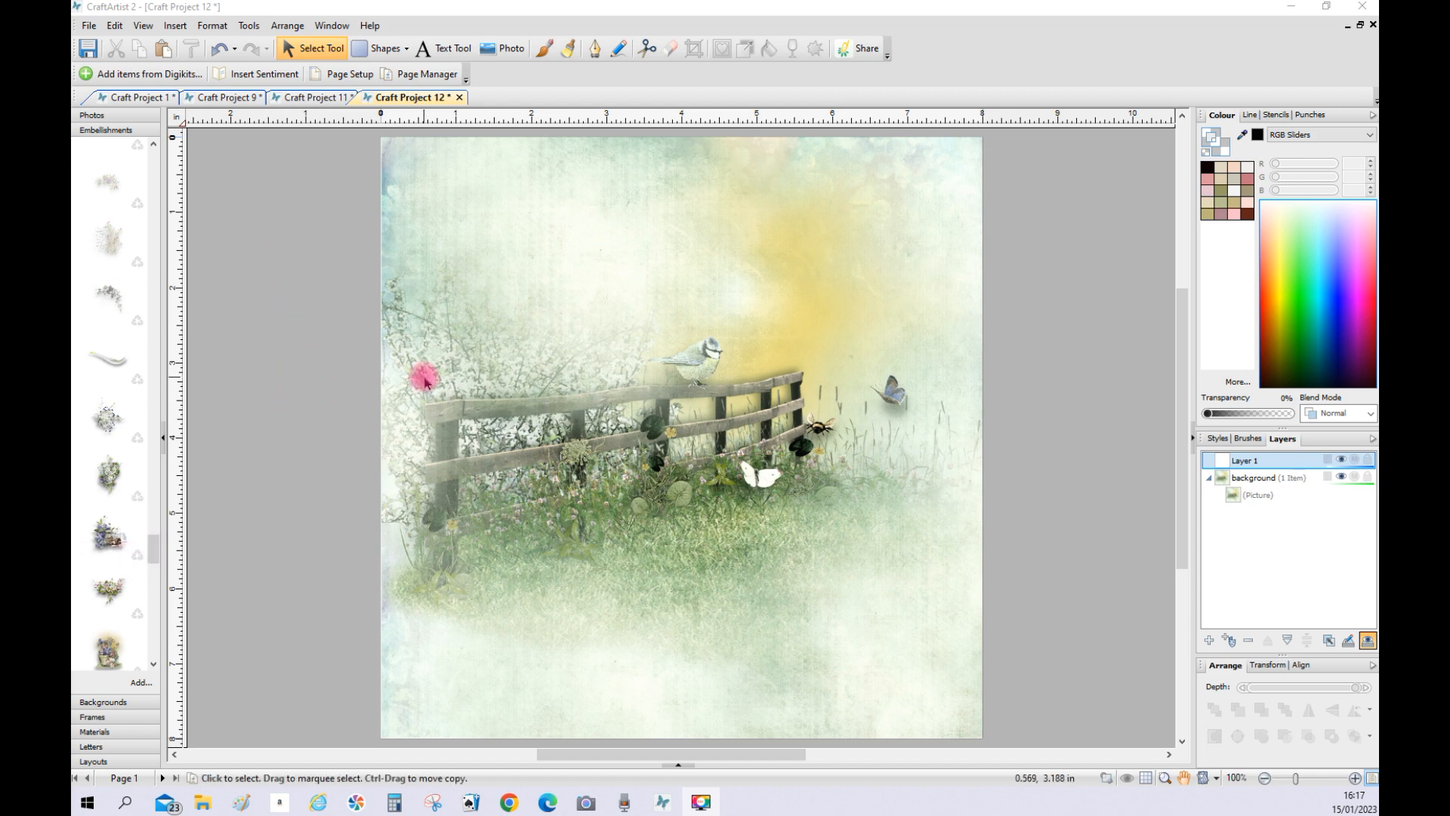
# Step: Move the background picture partly off the page and return it to its original place
pyautogui.click(1229, 500)
pyautogui.moveTo(737, 528); pyautogui.dragTo(1145, 531)
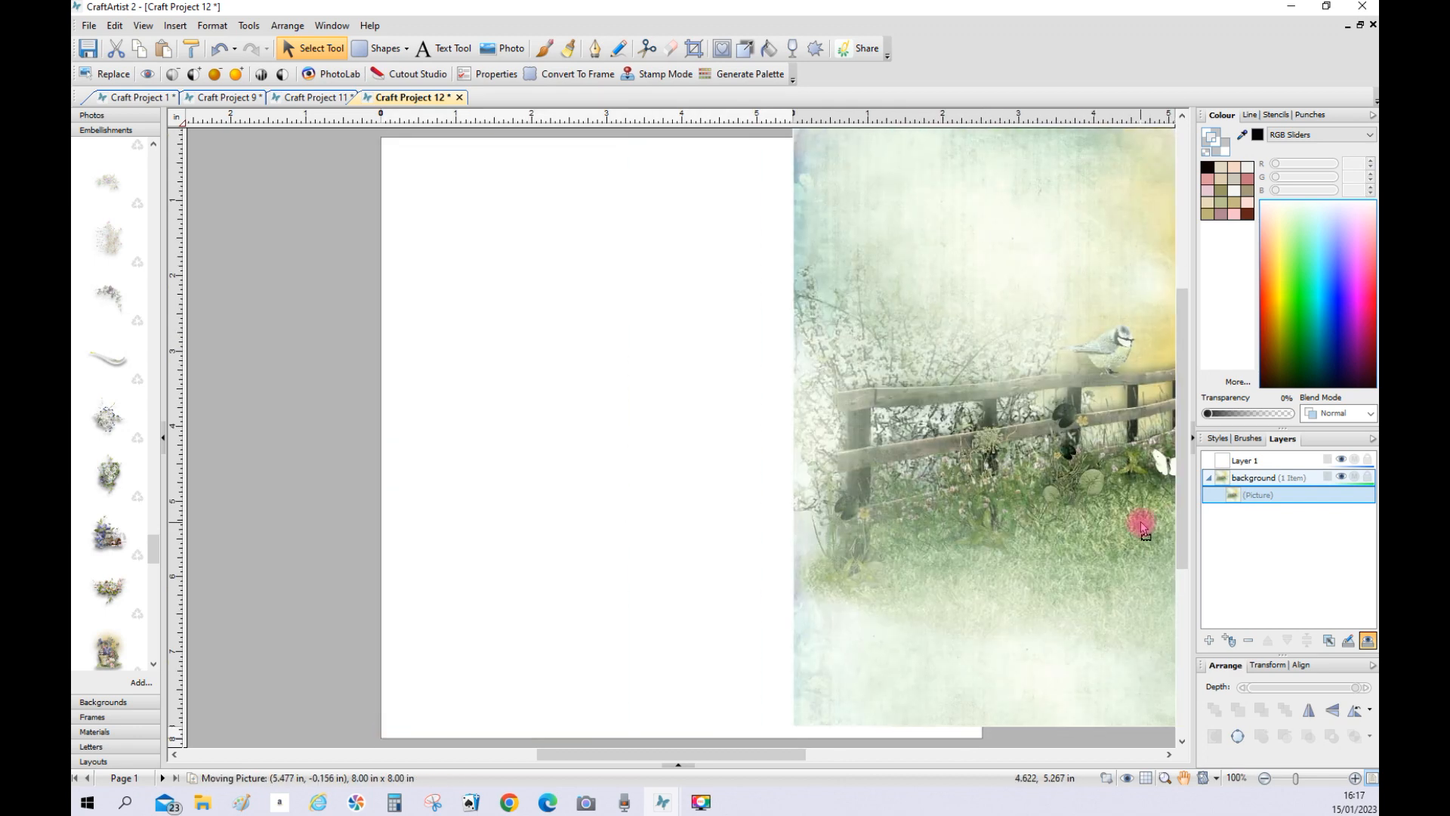
pyautogui.moveTo(1144, 531); pyautogui.dragTo(729, 534)
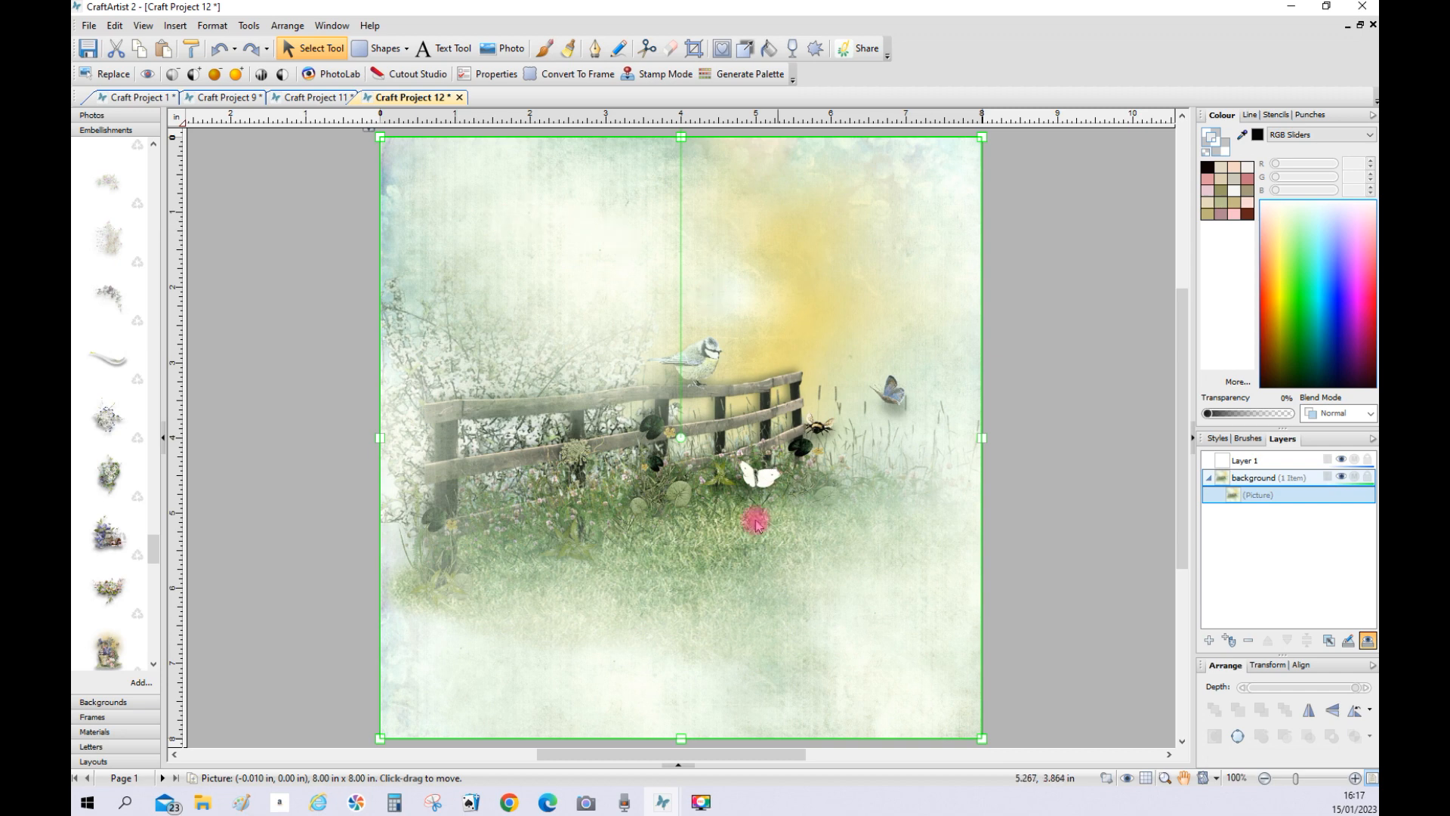
# Step: Add a mask layer directly above the background layer
pyautogui.click(1252, 479)
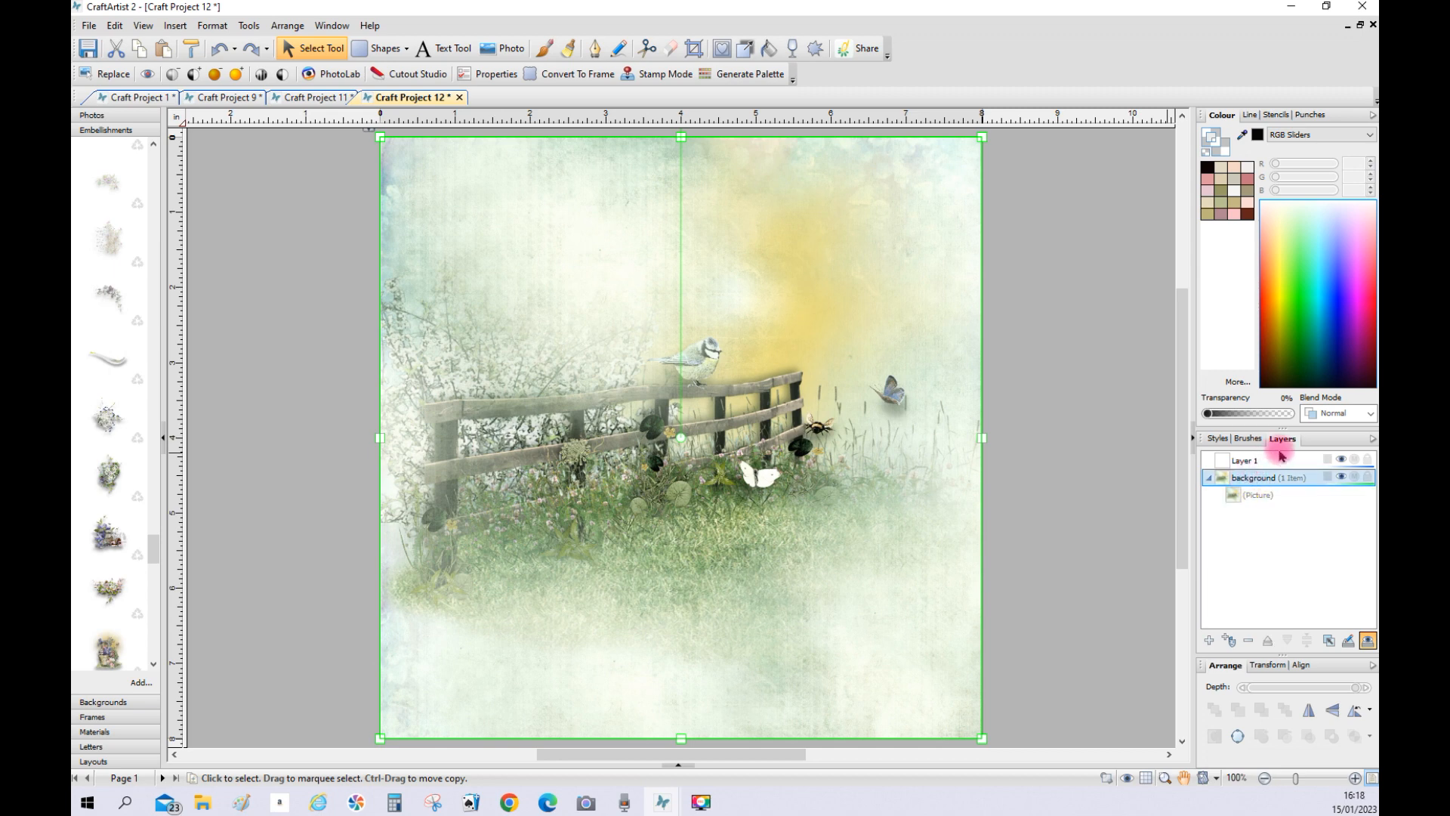
pyautogui.click(1282, 458)
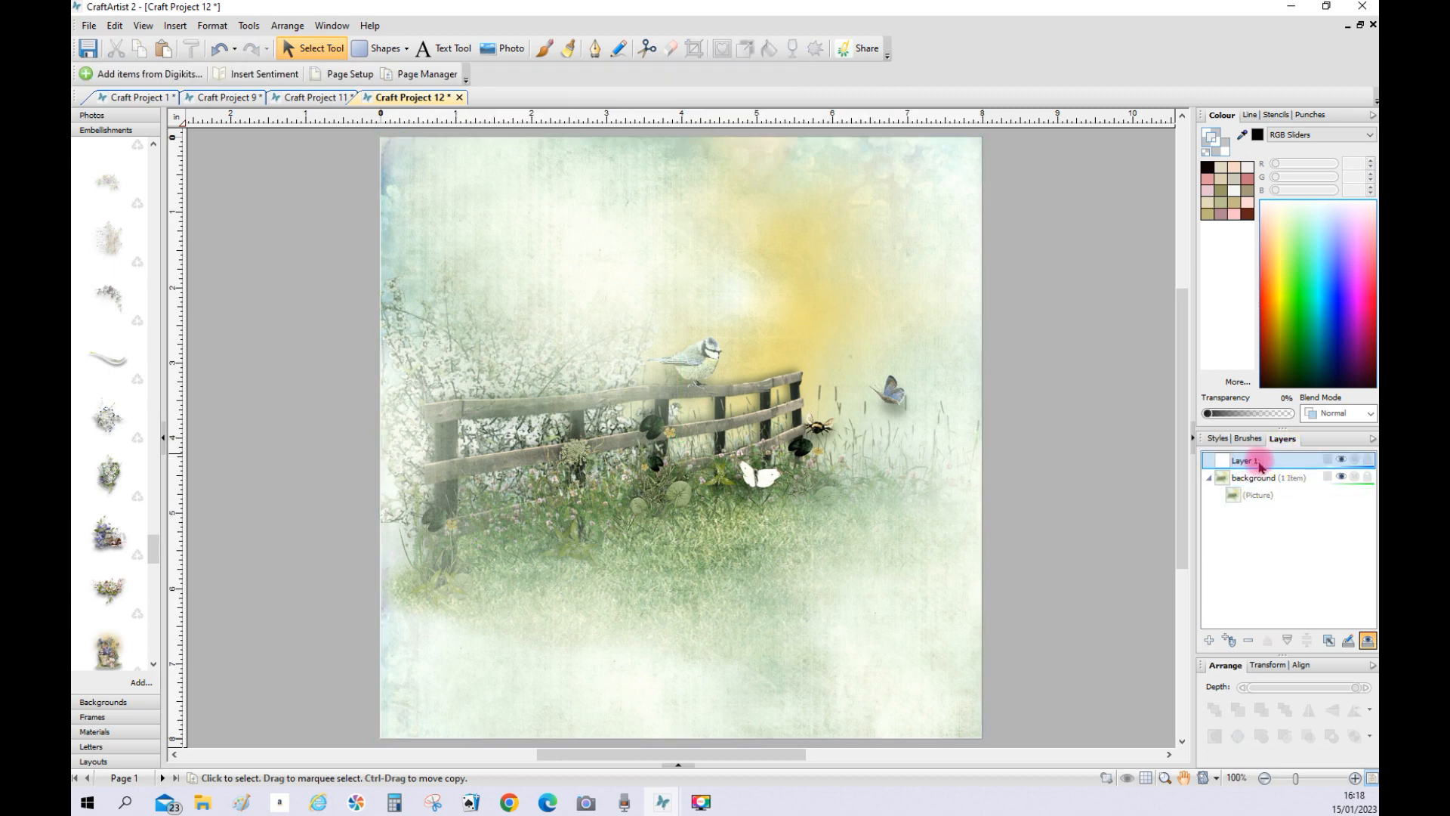
pyautogui.click(1258, 480)
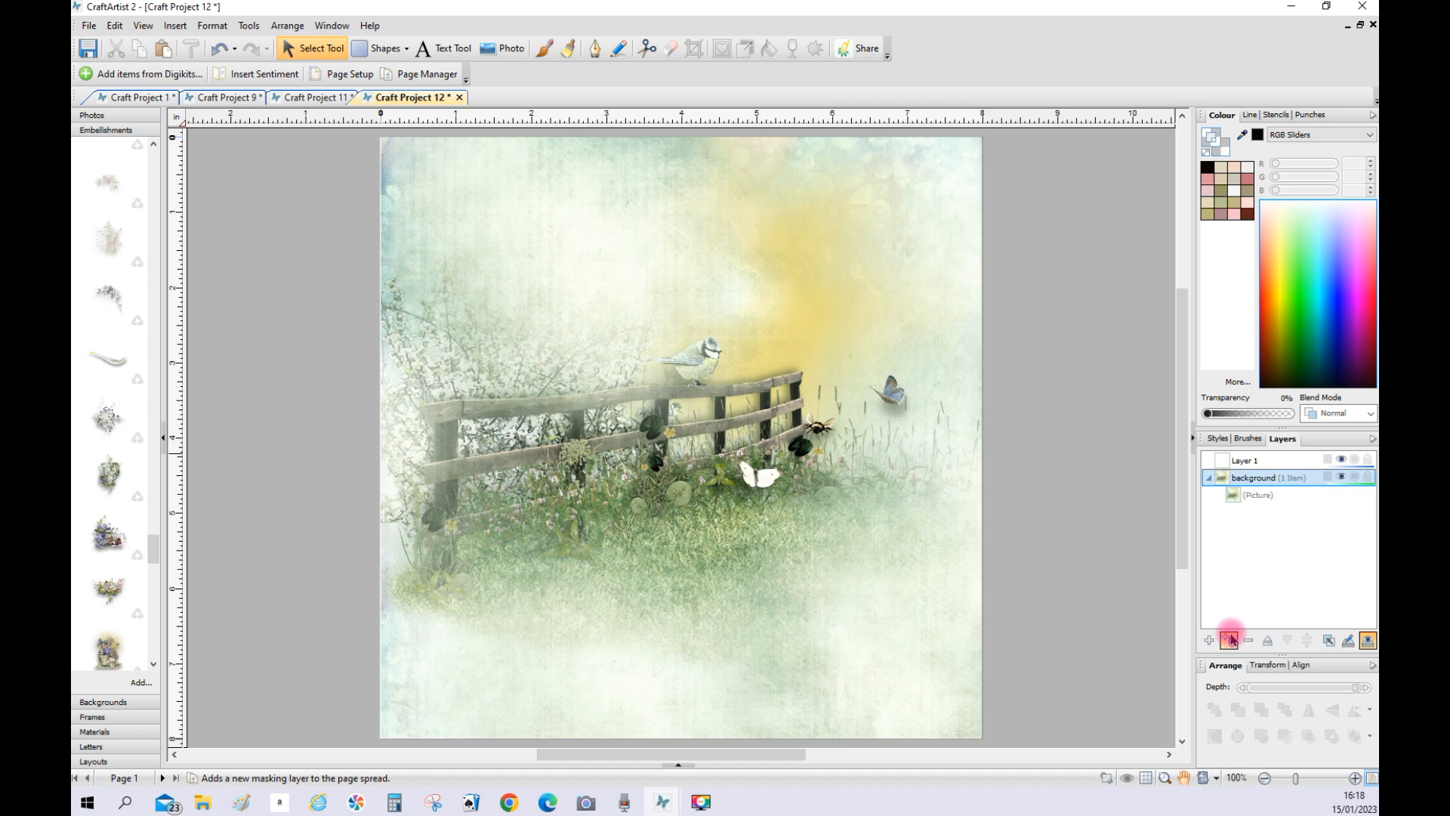
pyautogui.click(1229, 640)
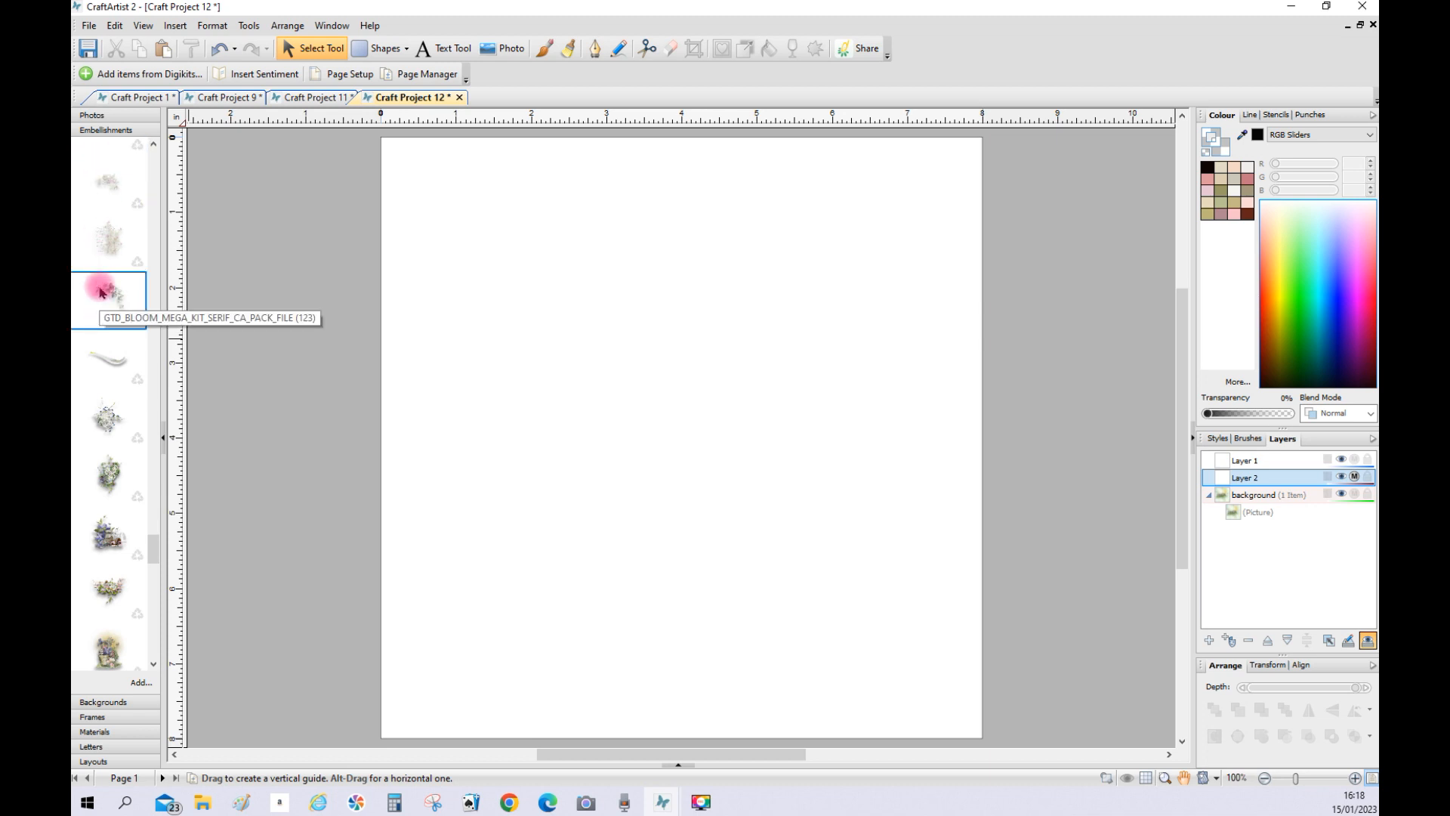
# Step: Place the leaf spray and the script-and-foliage embellishments on the mask layer, over the page's upper centre and right side
pyautogui.moveTo(102, 285); pyautogui.dragTo(690, 270)
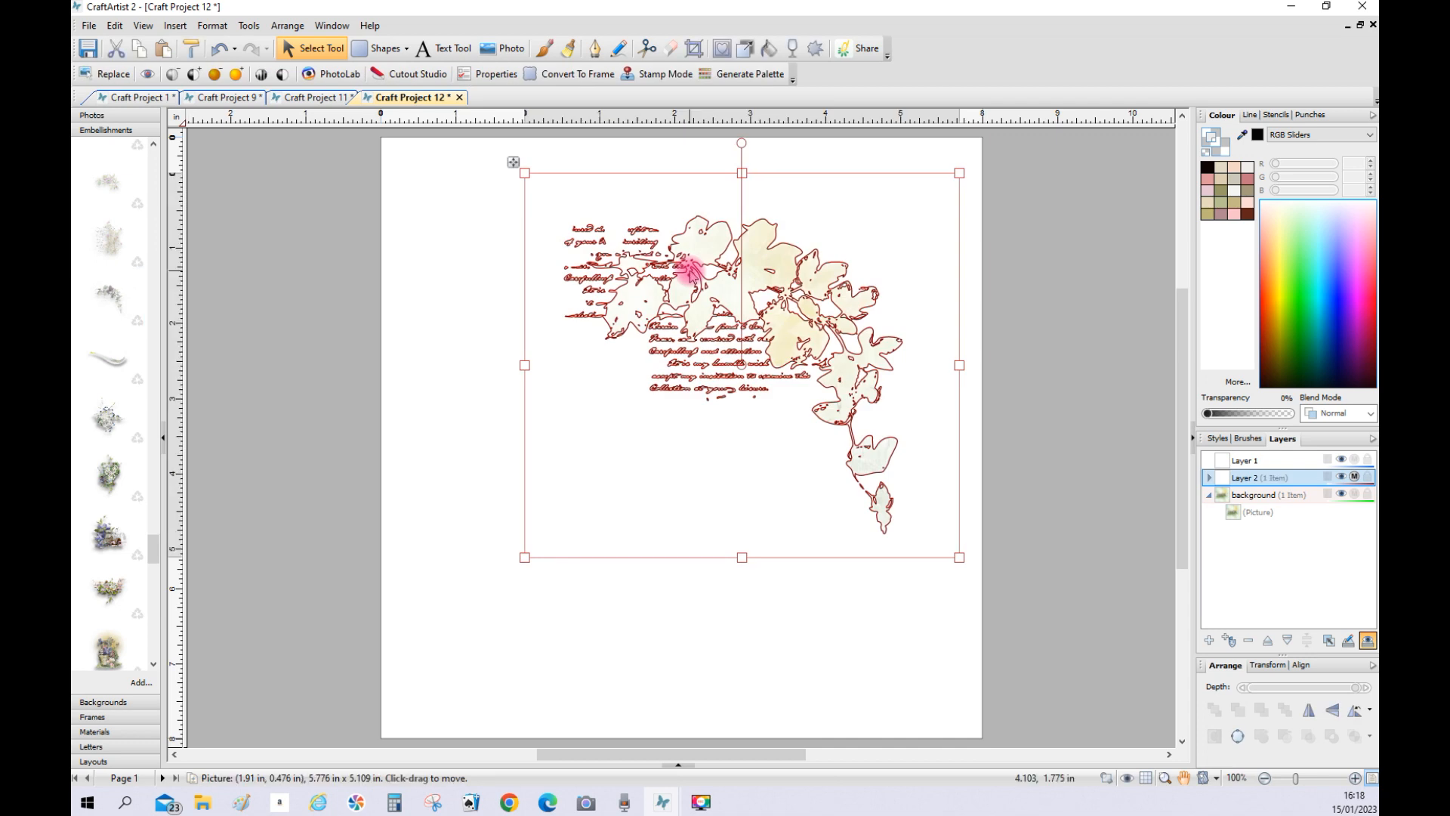
pyautogui.click(712, 416)
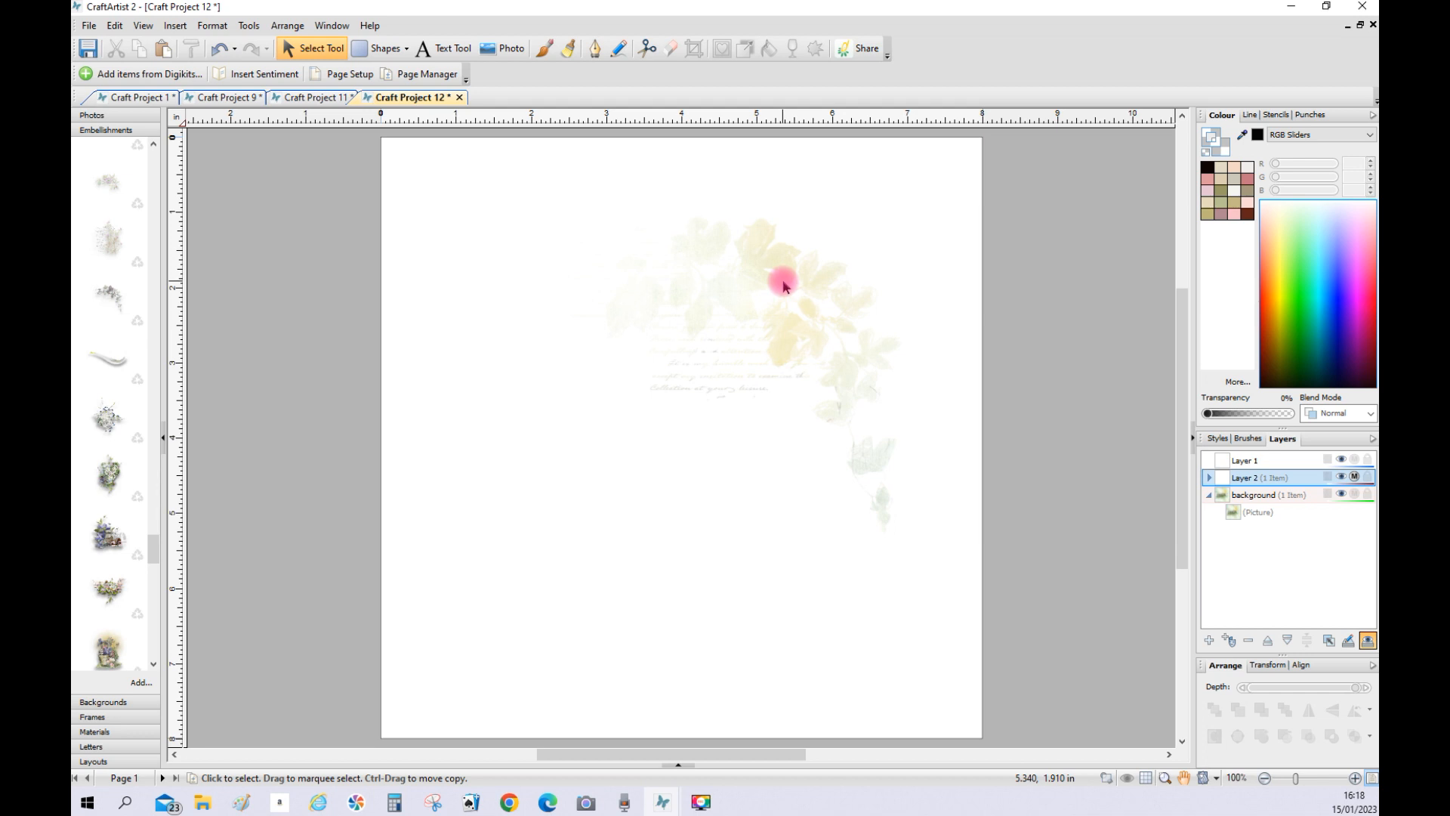
pyautogui.moveTo(108, 240); pyautogui.dragTo(737, 432)
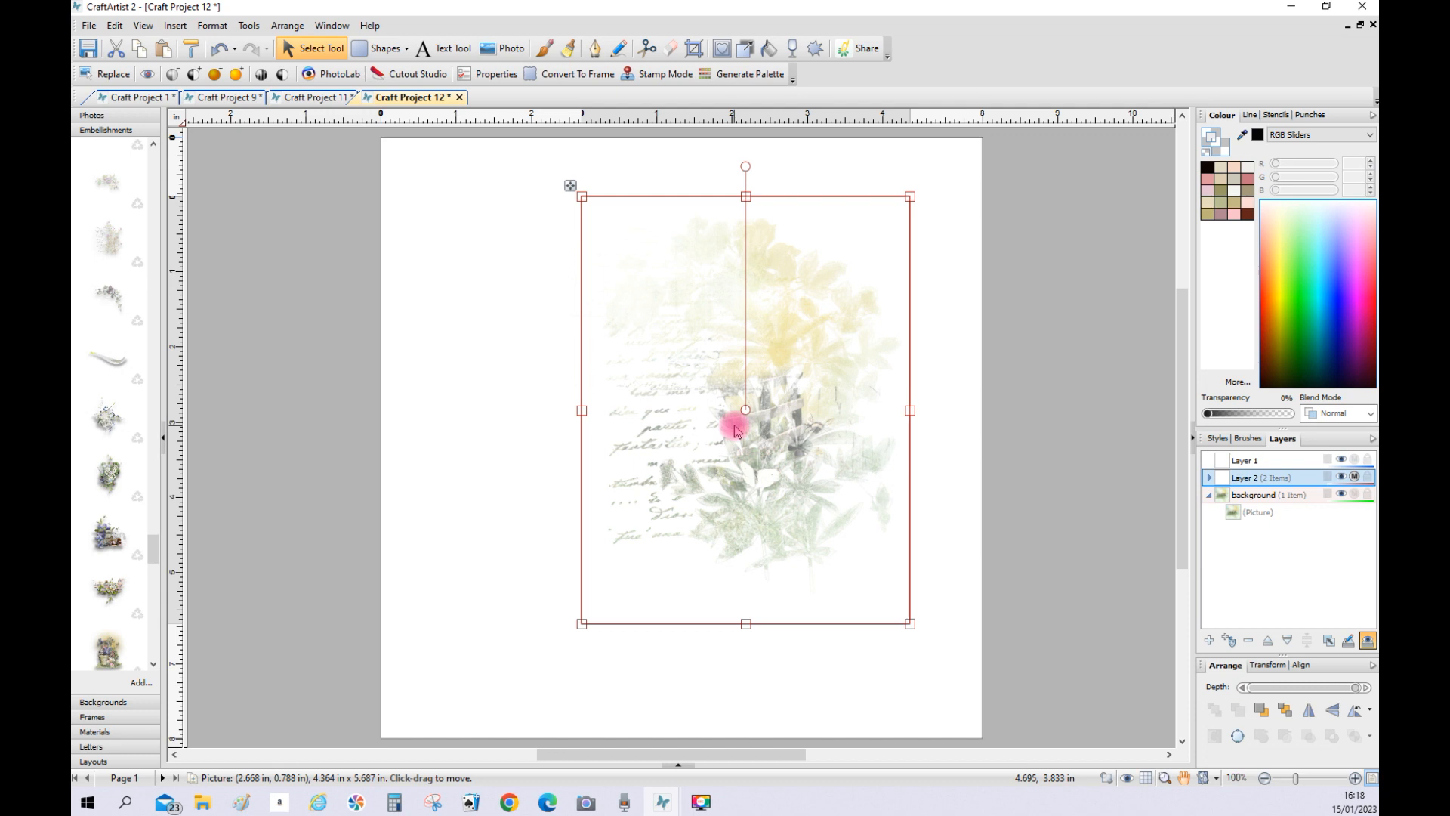
# Step: Add the garden scene embellishment to the mask layer, size it about 4.63 x 4.93 in and position it over the fence's left end
pyautogui.moveTo(108, 533); pyautogui.dragTo(657, 550)
pyautogui.moveTo(691, 621); pyautogui.dragTo(772, 707)
pyautogui.moveTo(605, 627); pyautogui.dragTo(583, 557)
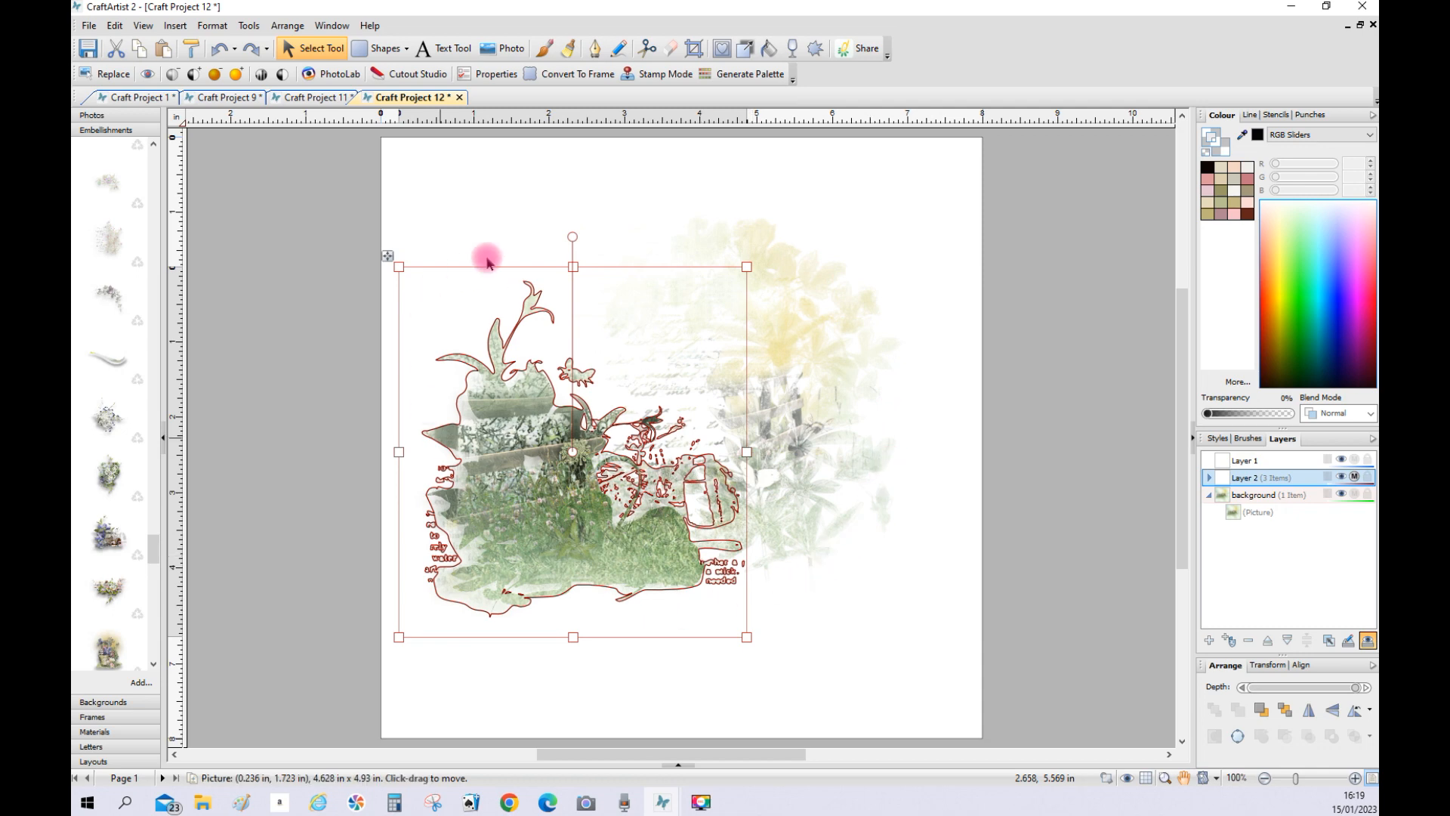
# Step: Mask in more of the fence with the bird-and-branches embellishment, plus two copies of the floral one over the sky and lower-right grass
pyautogui.moveTo(117, 414); pyautogui.dragTo(696, 368)
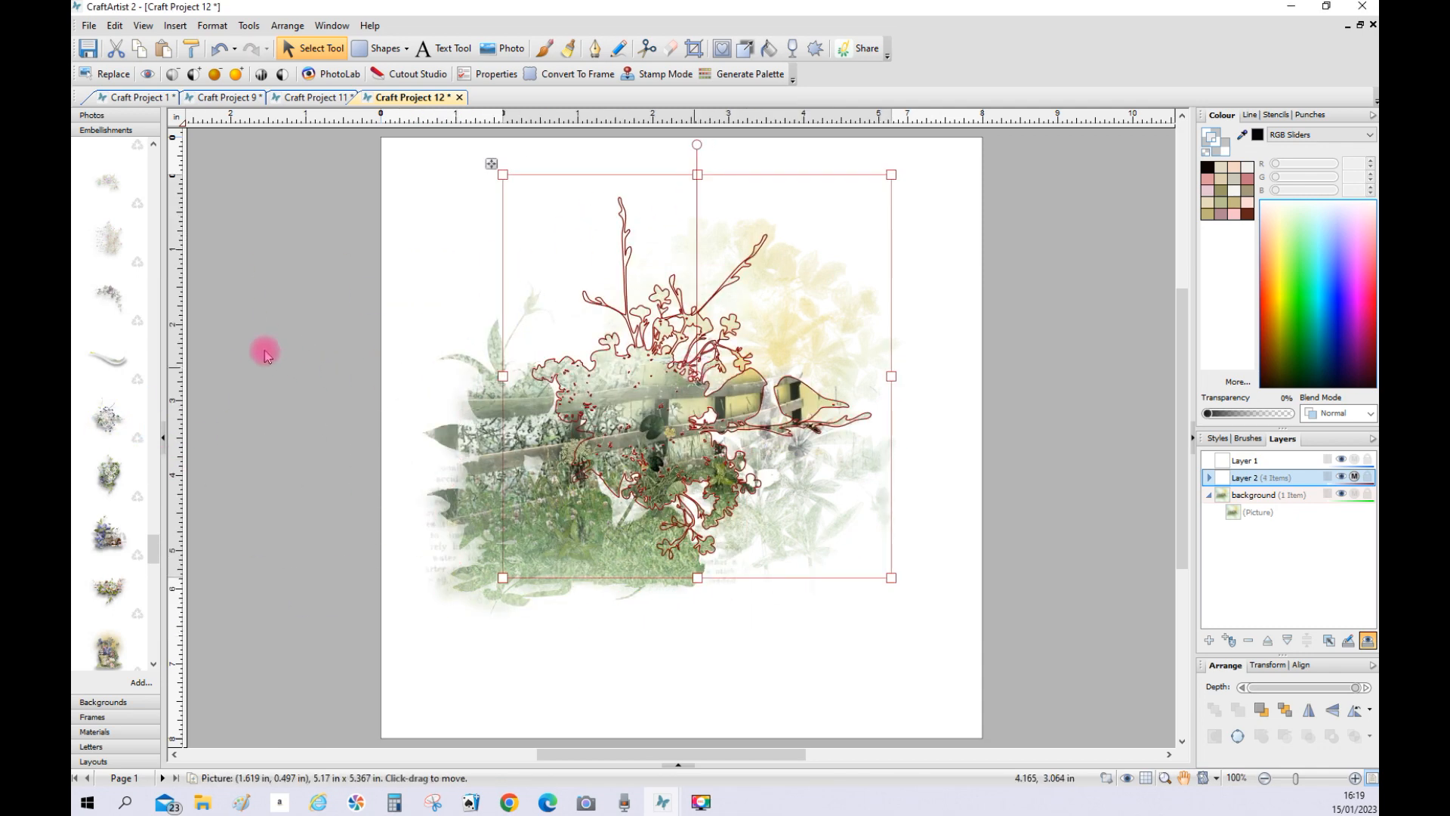
pyautogui.moveTo(110, 589); pyautogui.dragTo(700, 295)
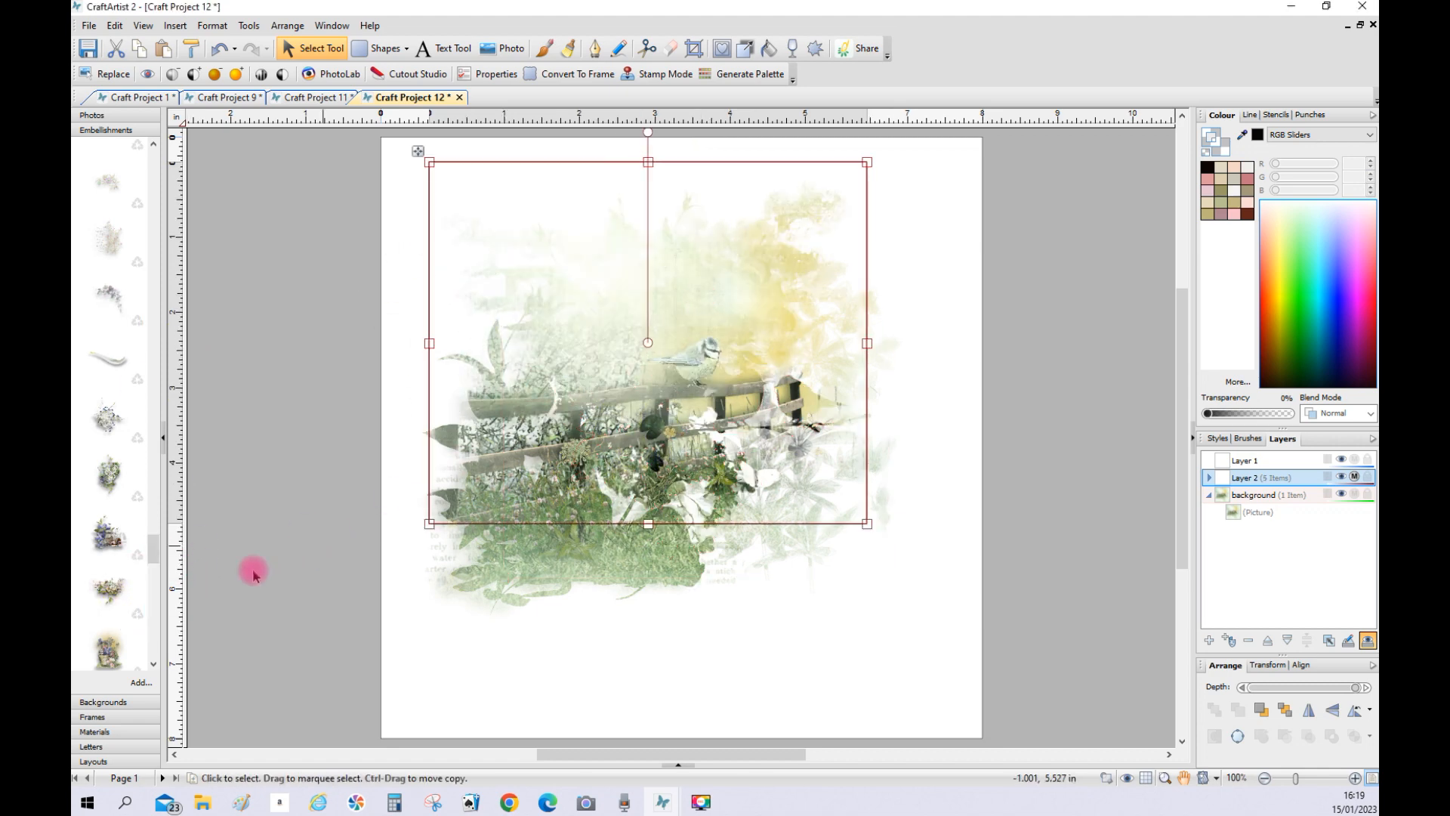
pyautogui.moveTo(105, 602); pyautogui.dragTo(755, 574)
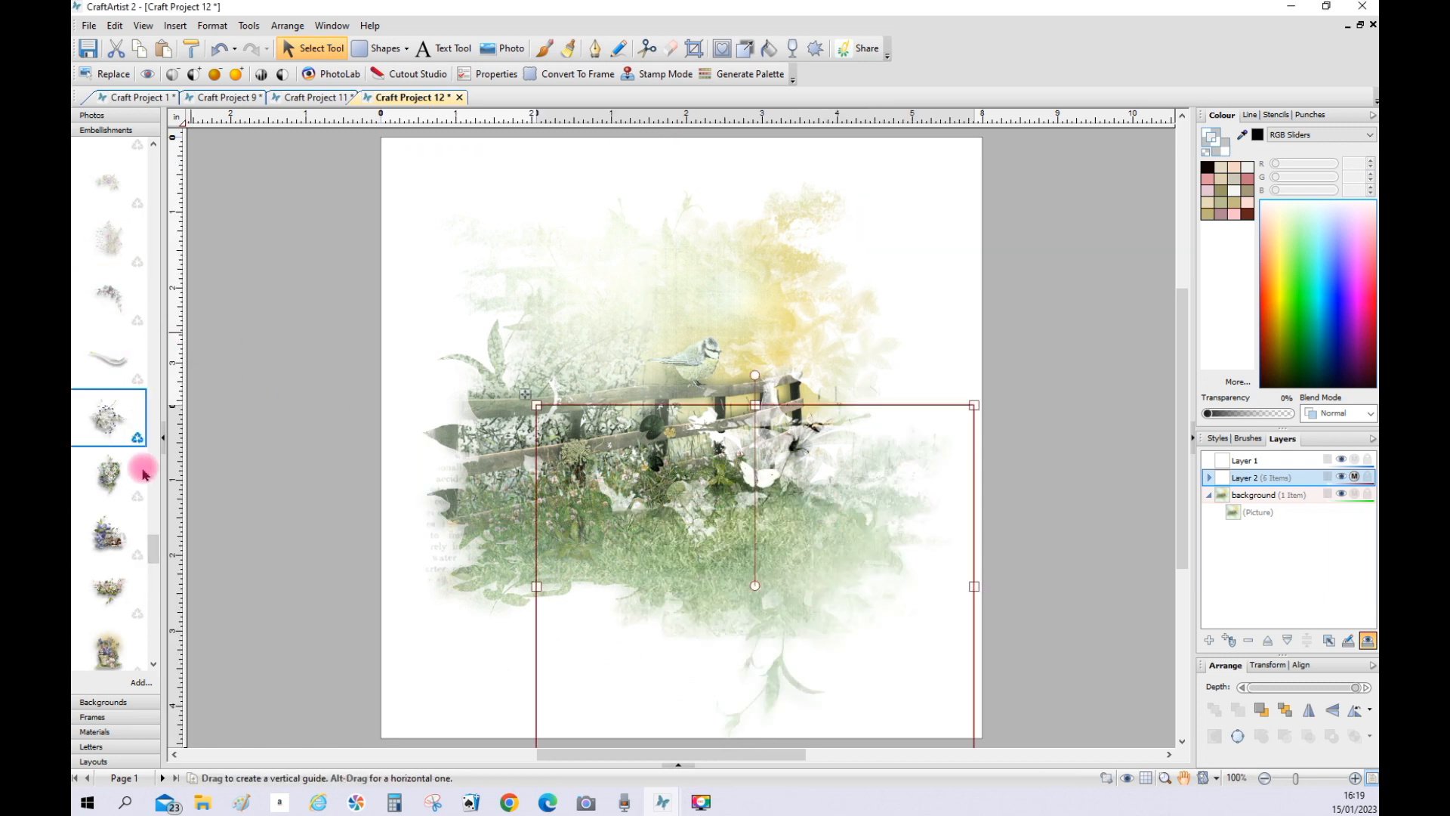
# Step: Add the poem text to the page's upper left and the Bloom word art to its lower left on the mask layer
pyautogui.moveTo(156, 548); pyautogui.dragTo(167, 617)
pyautogui.moveTo(121, 483); pyautogui.dragTo(592, 232)
pyautogui.moveTo(106, 527); pyautogui.dragTo(528, 626)
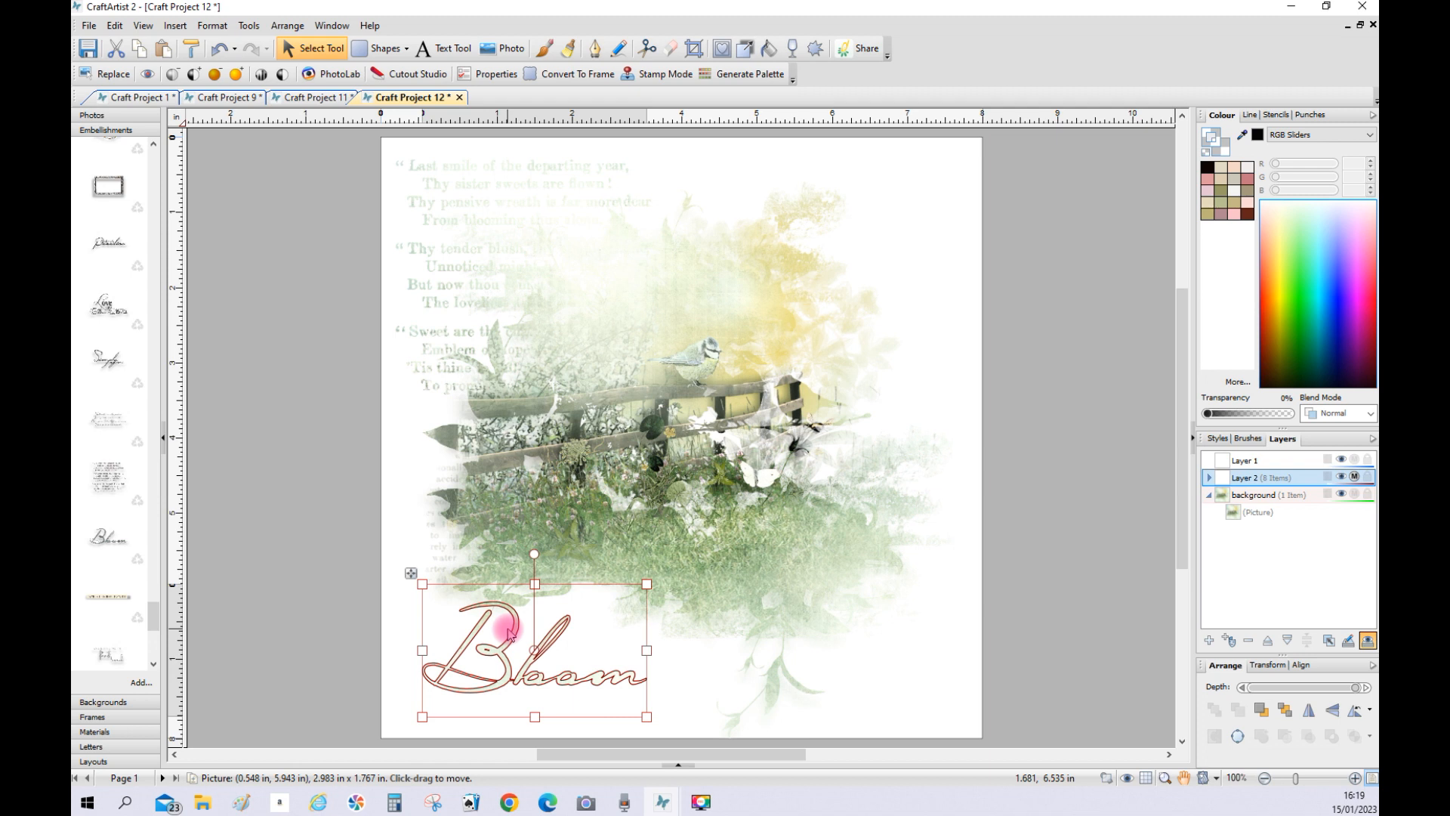
pyautogui.click(278, 526)
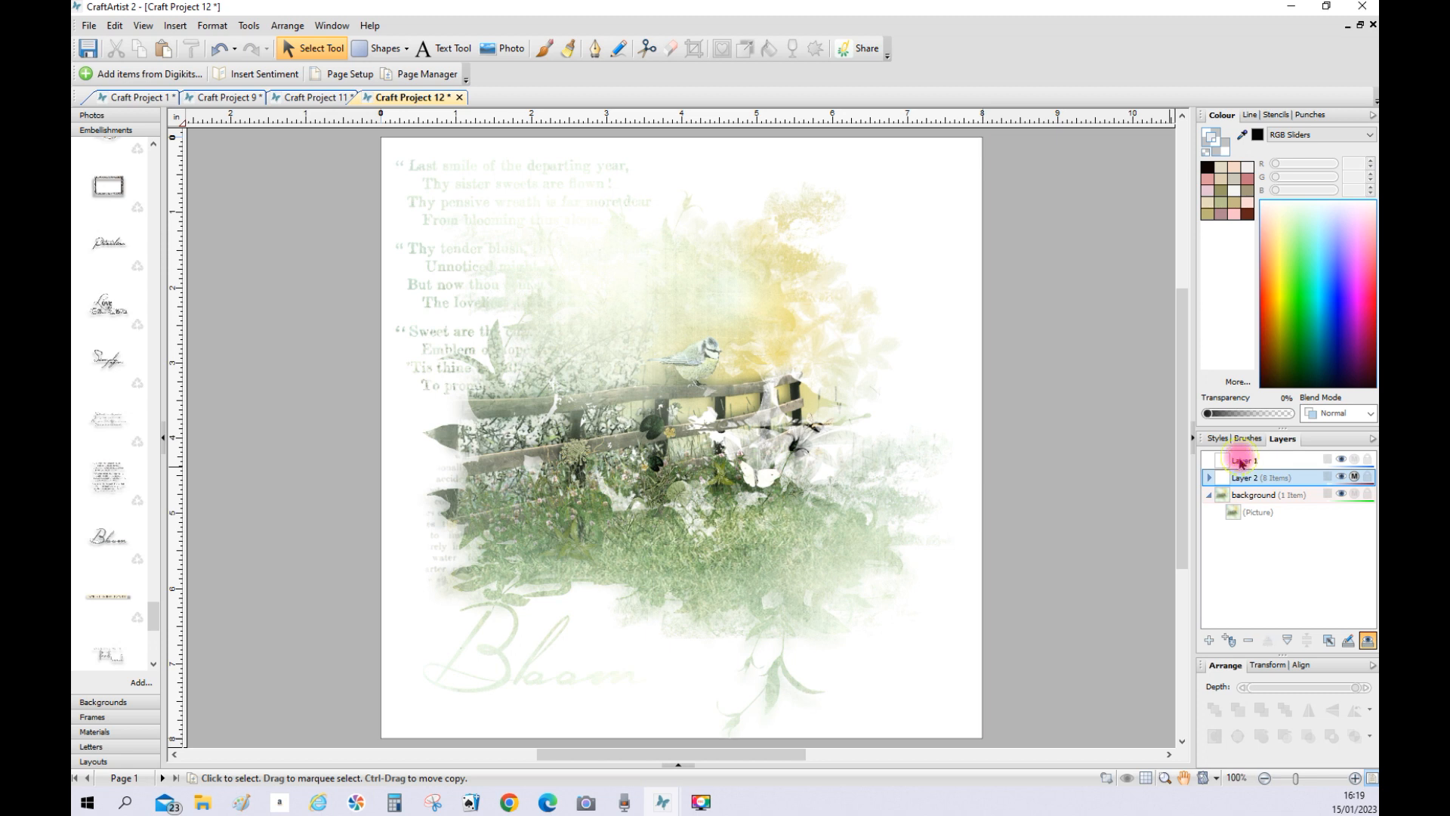
# Step: Place the Simply Beautiful word art on Layer 1 in the page's lower-right area
pyautogui.click(1241, 463)
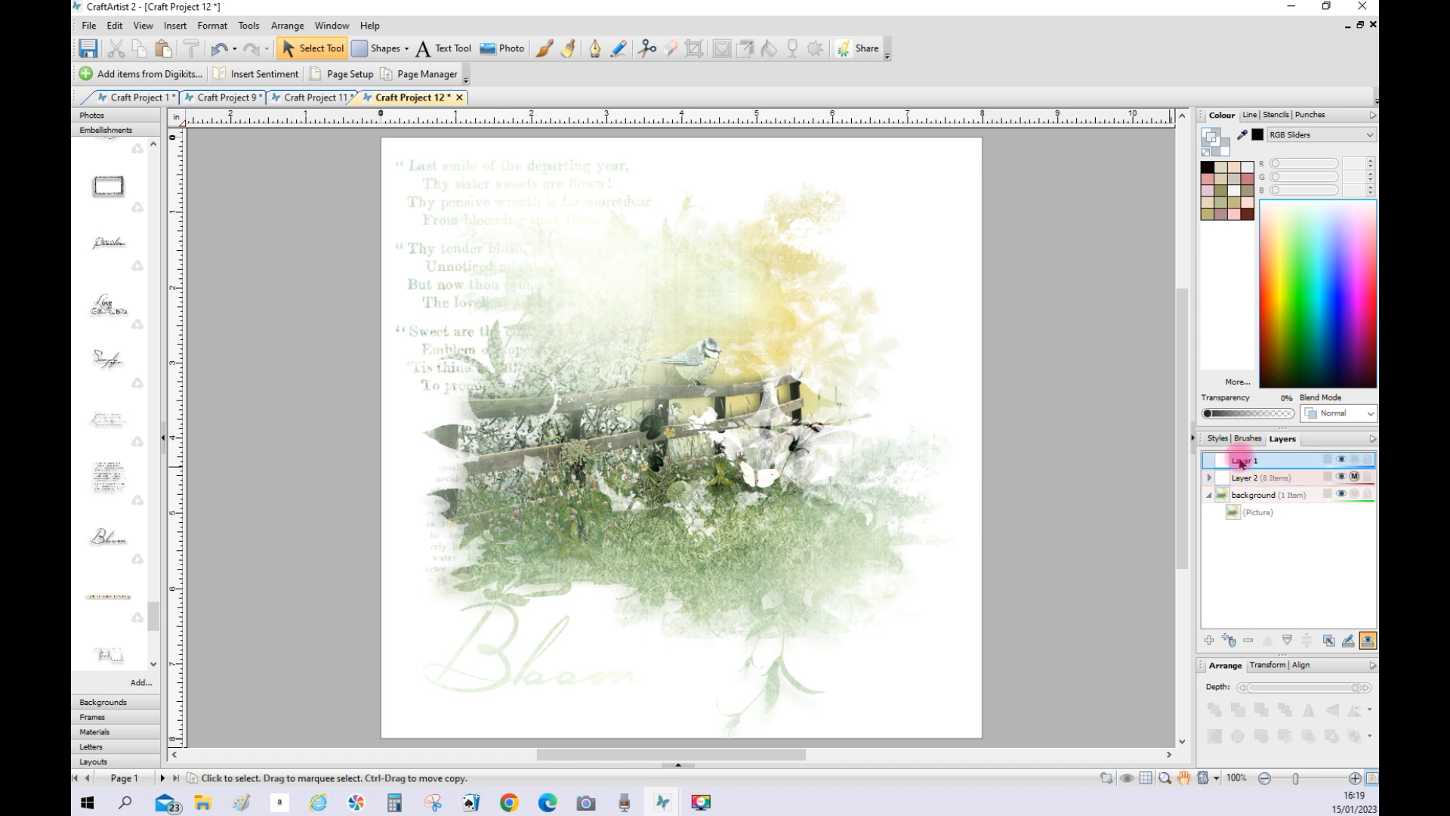
pyautogui.click(105, 351)
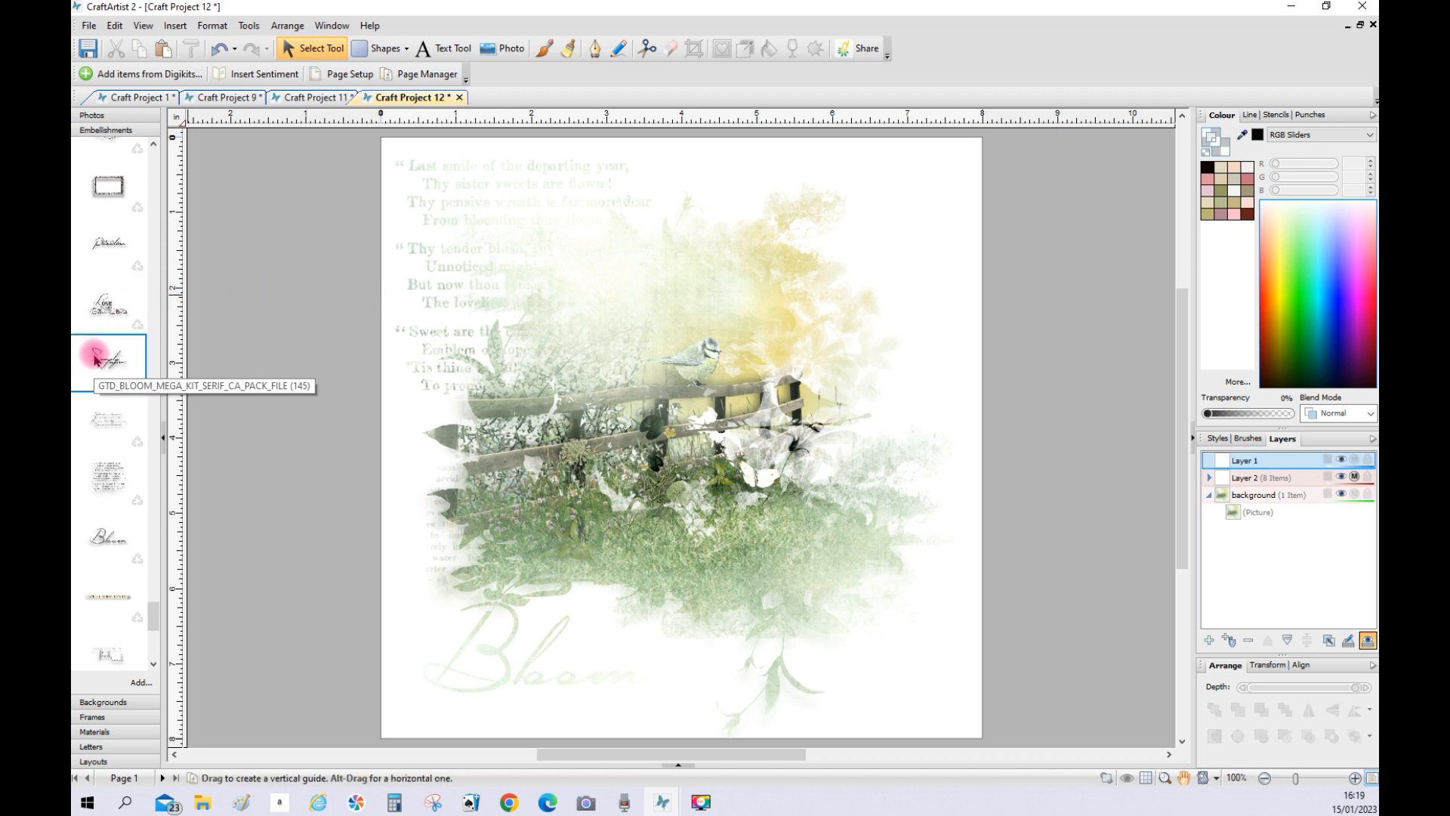
pyautogui.moveTo(468, 576); pyautogui.dragTo(748, 593)
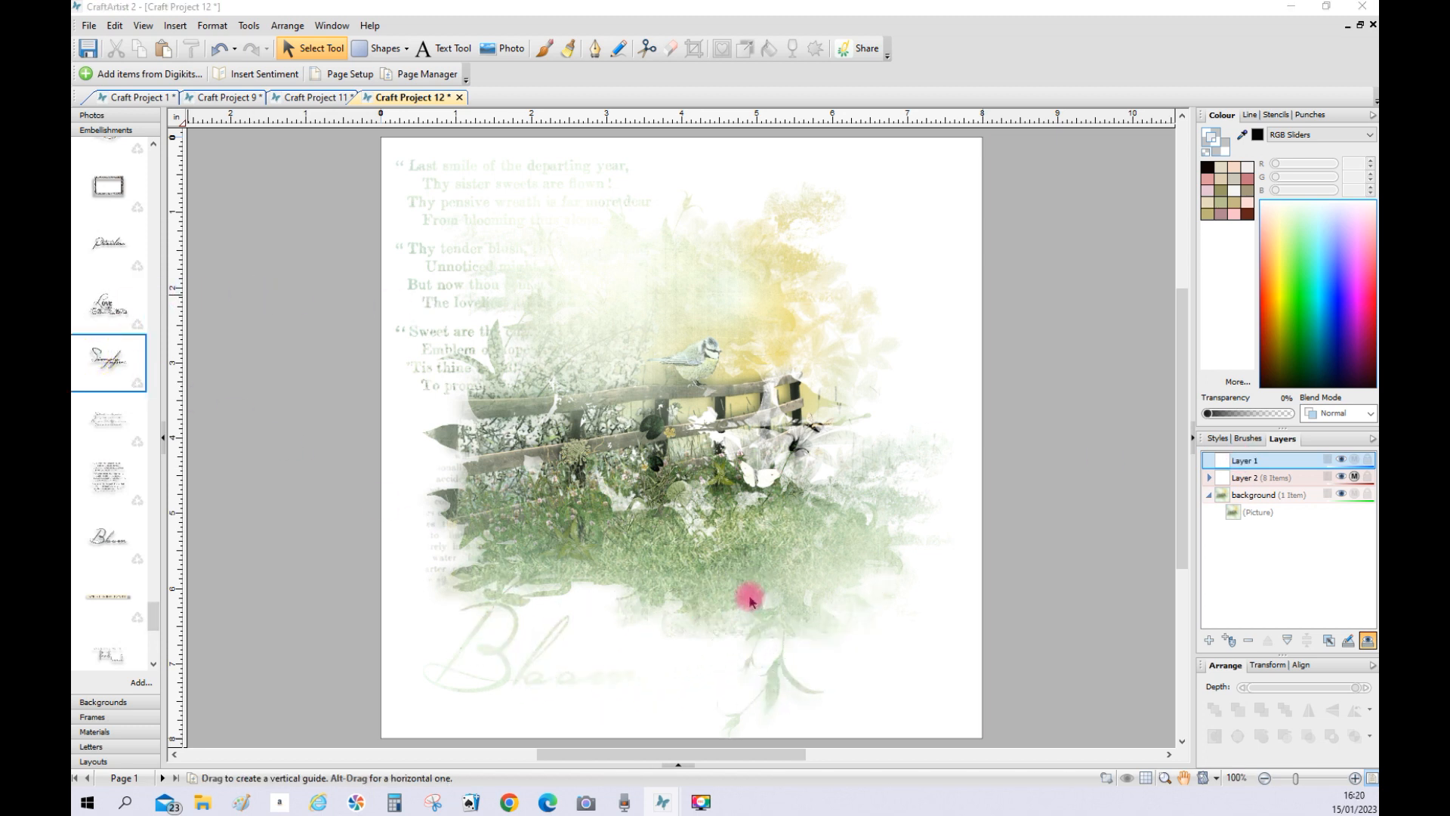
pyautogui.click(1055, 563)
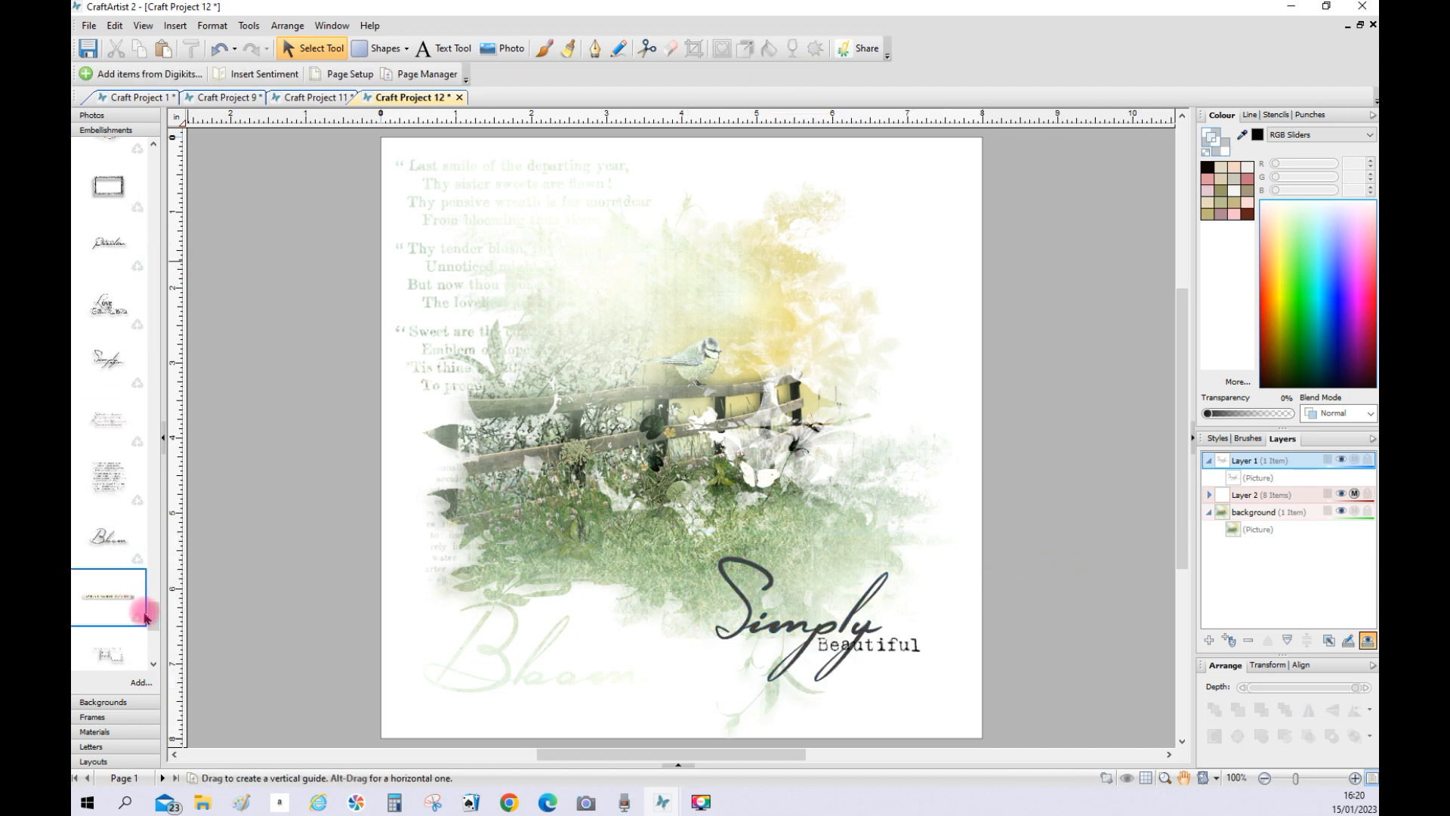
# Step: Add the floral spray with the dragonfly to Layer 1, rotate it to about 300° and position it along the page's left side
pyautogui.moveTo(156, 629); pyautogui.dragTo(153, 581)
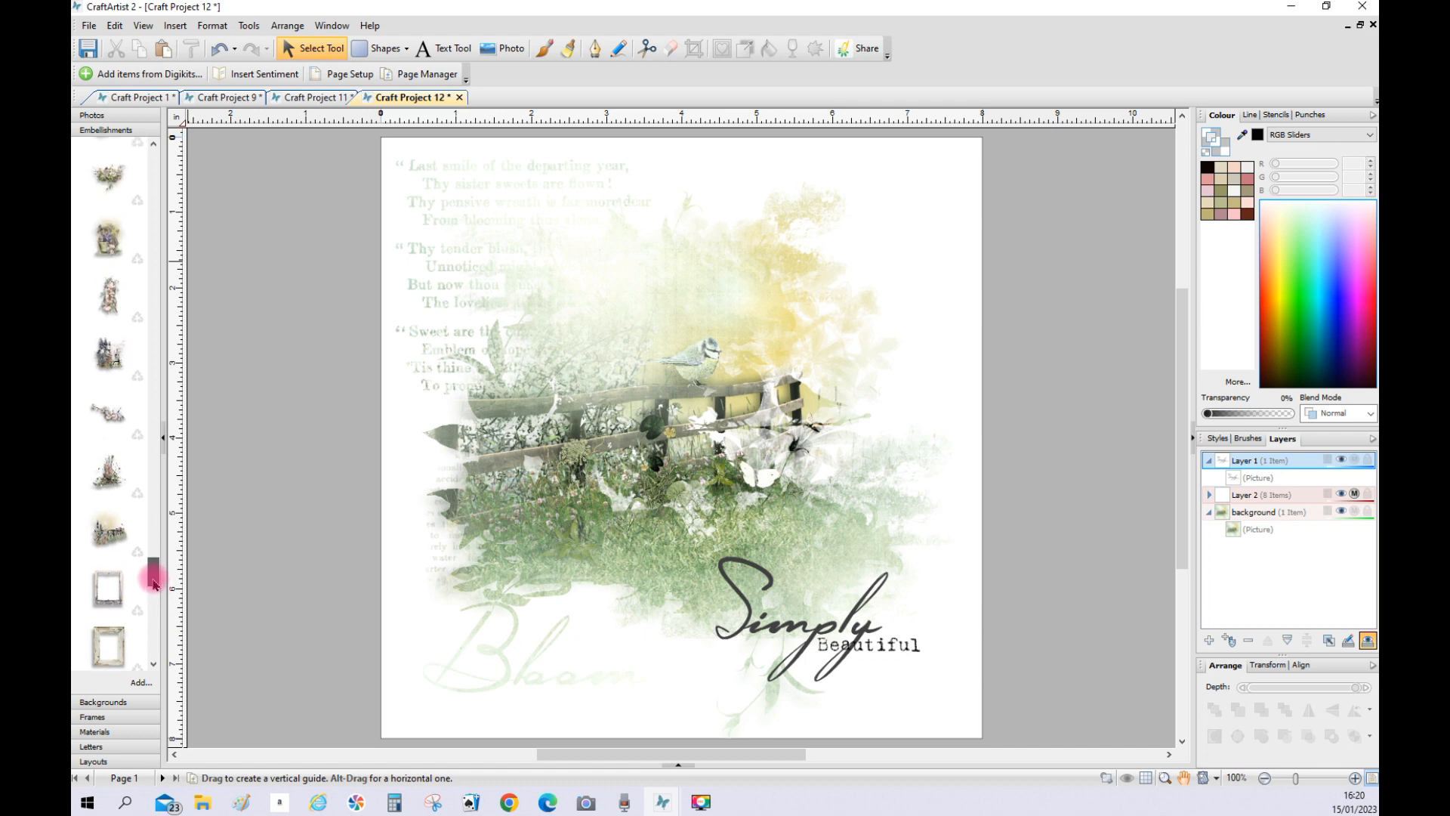
pyautogui.moveTo(91, 411); pyautogui.dragTo(491, 528)
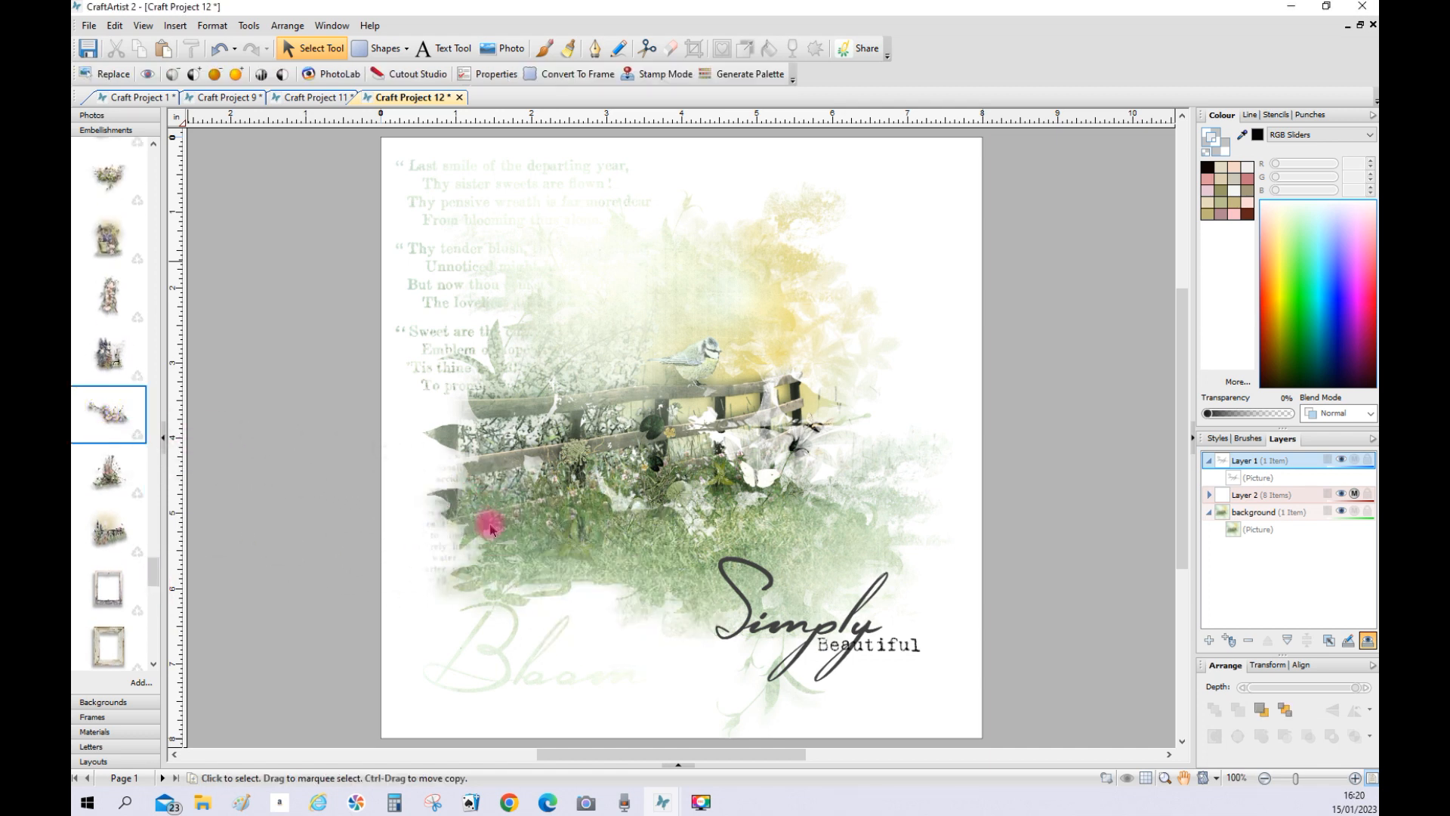
pyautogui.moveTo(559, 400); pyautogui.dragTo(613, 409)
pyautogui.moveTo(558, 550); pyautogui.dragTo(524, 479)
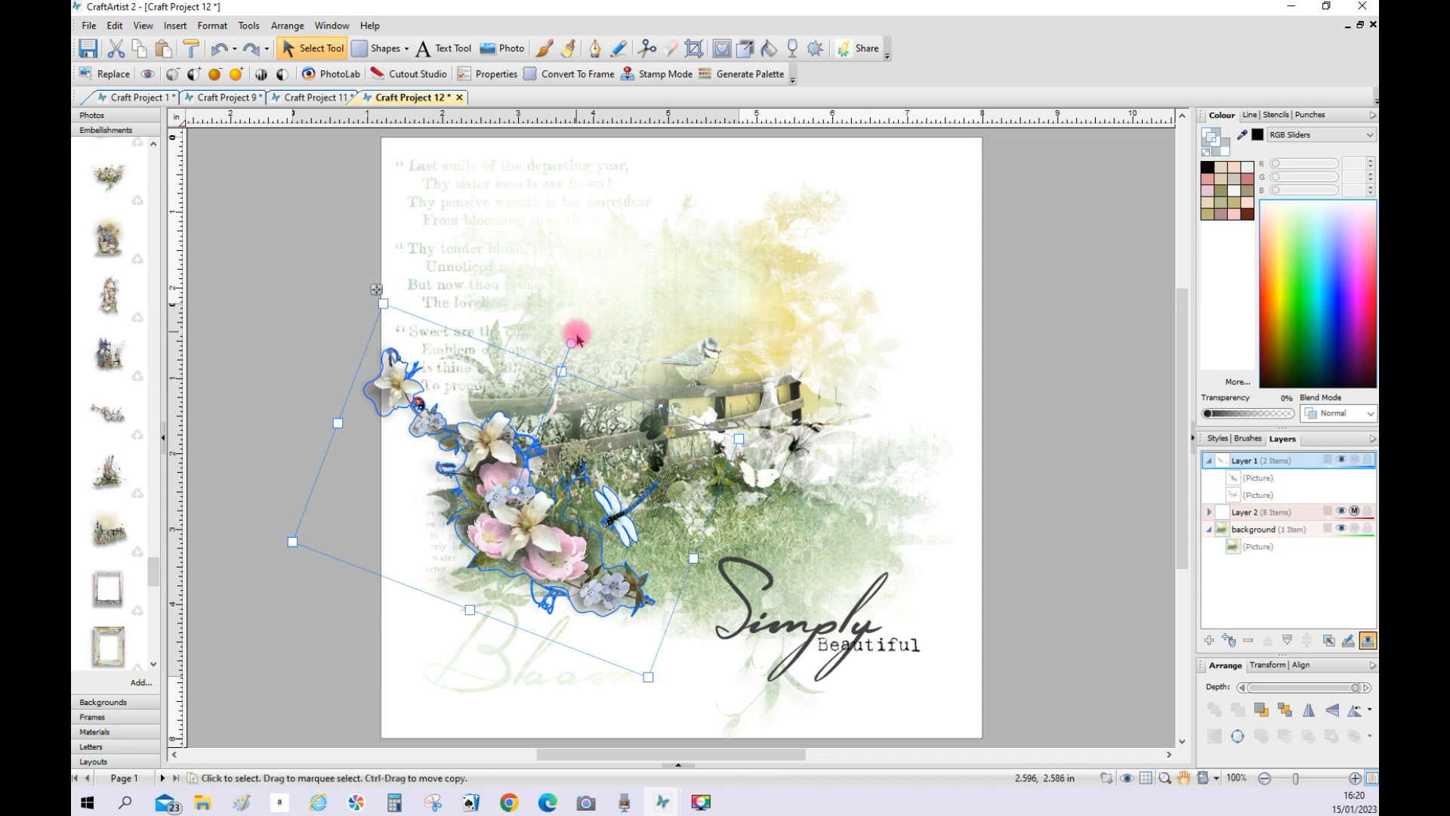
pyautogui.moveTo(573, 341); pyautogui.dragTo(625, 368)
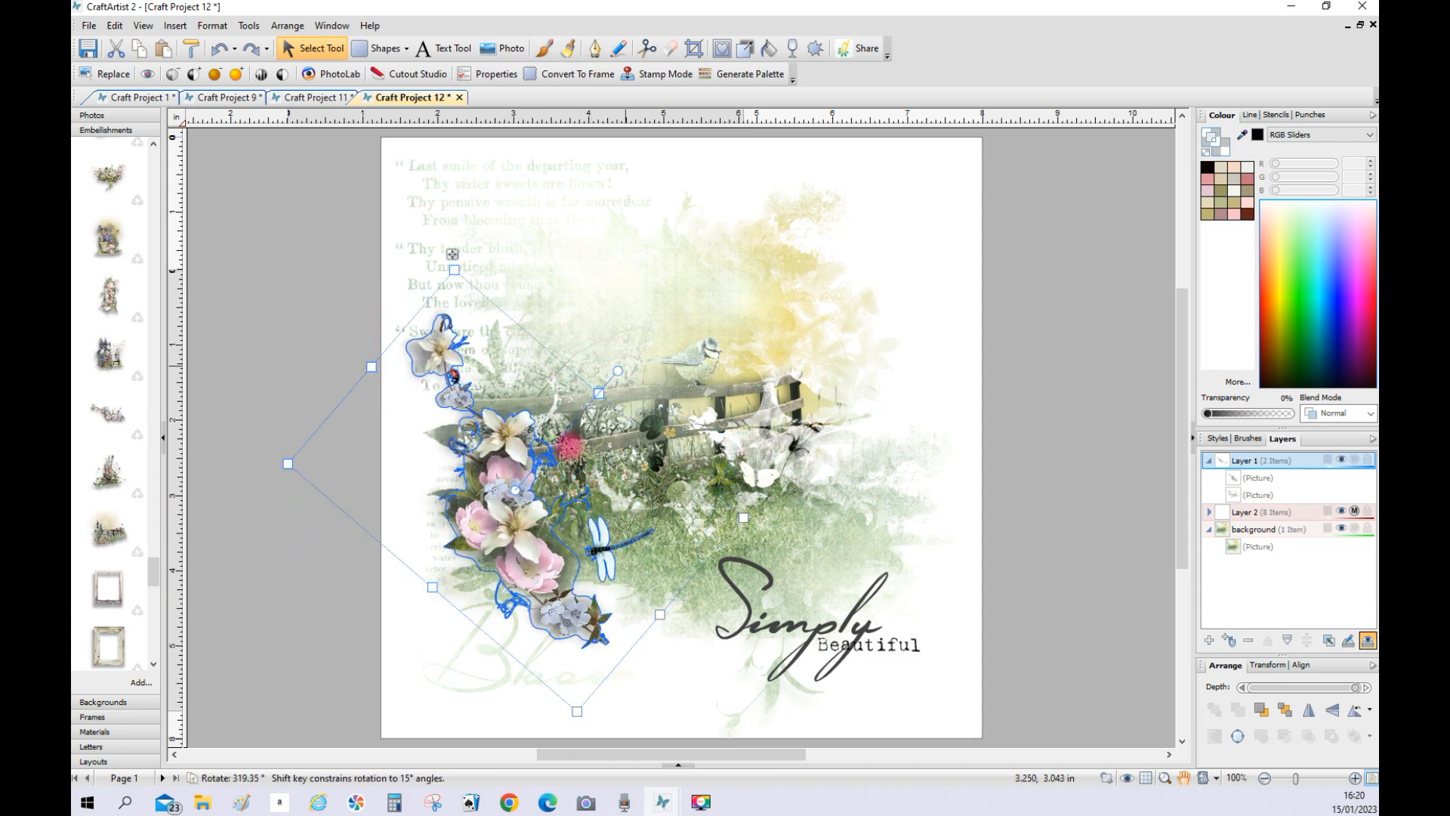
pyautogui.moveTo(512, 508); pyautogui.dragTo(498, 446)
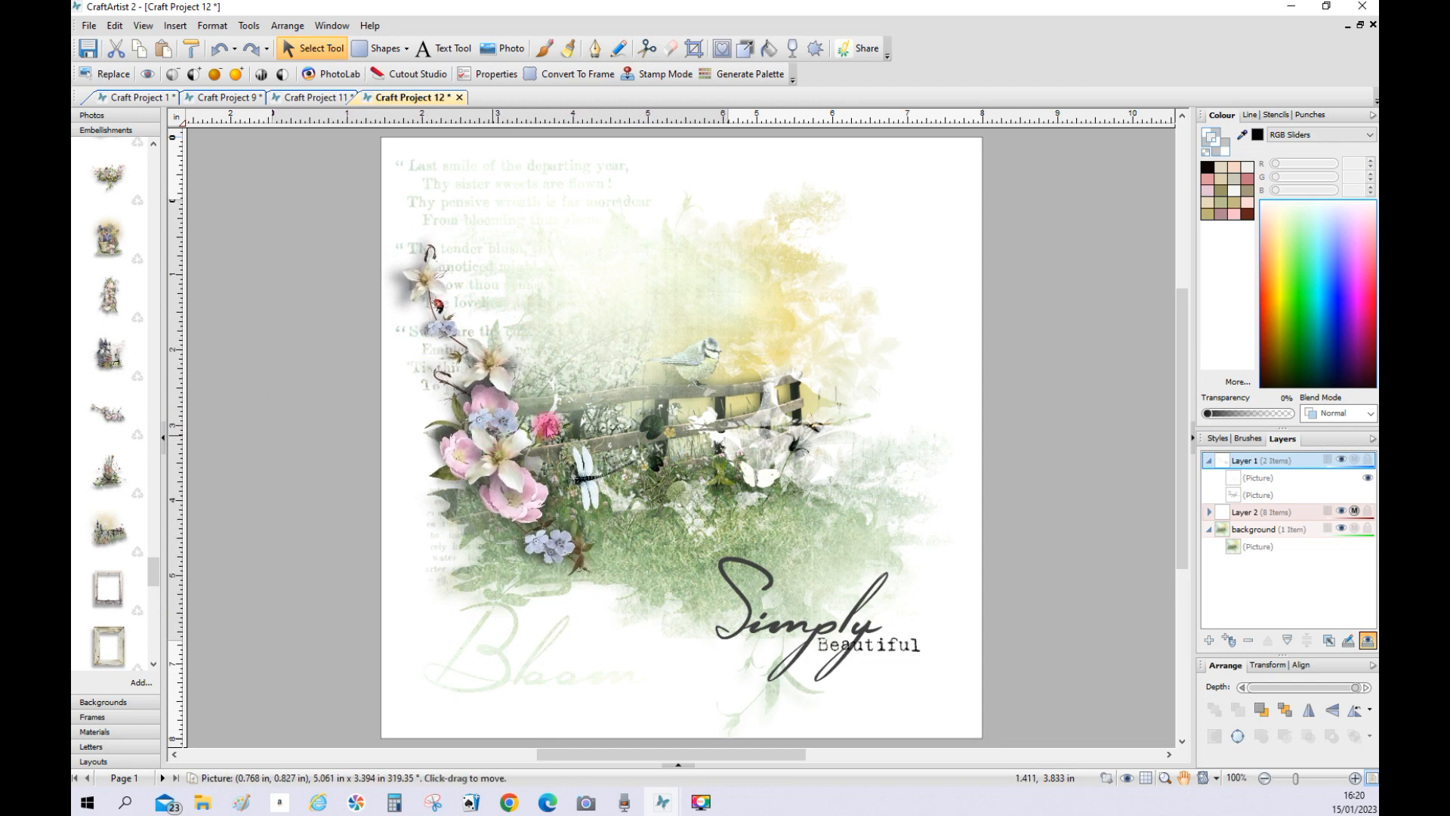
pyautogui.moveTo(597, 325); pyautogui.dragTo(637, 341)
pyautogui.moveTo(484, 433); pyautogui.dragTo(478, 427)
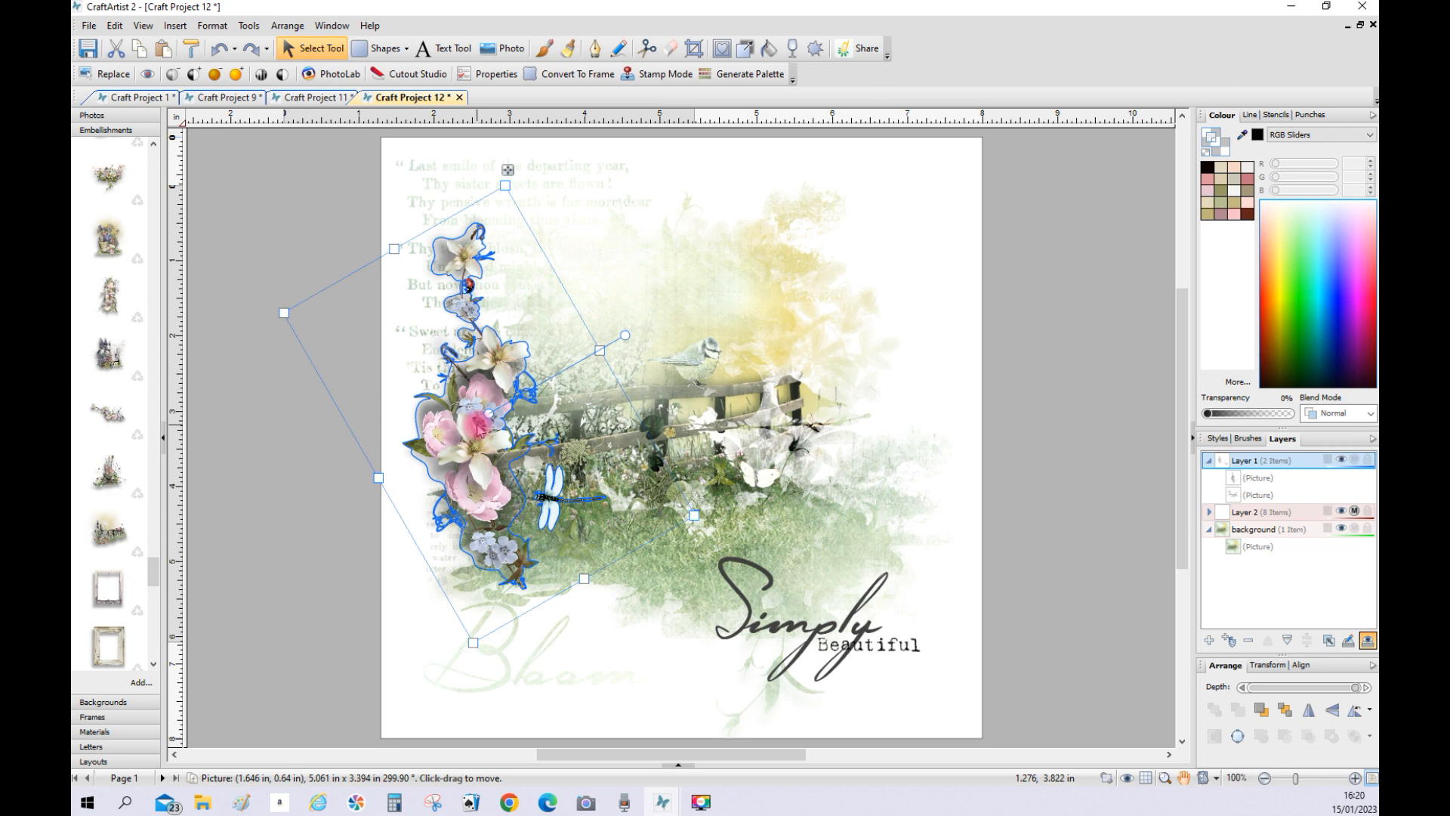
pyautogui.click(317, 496)
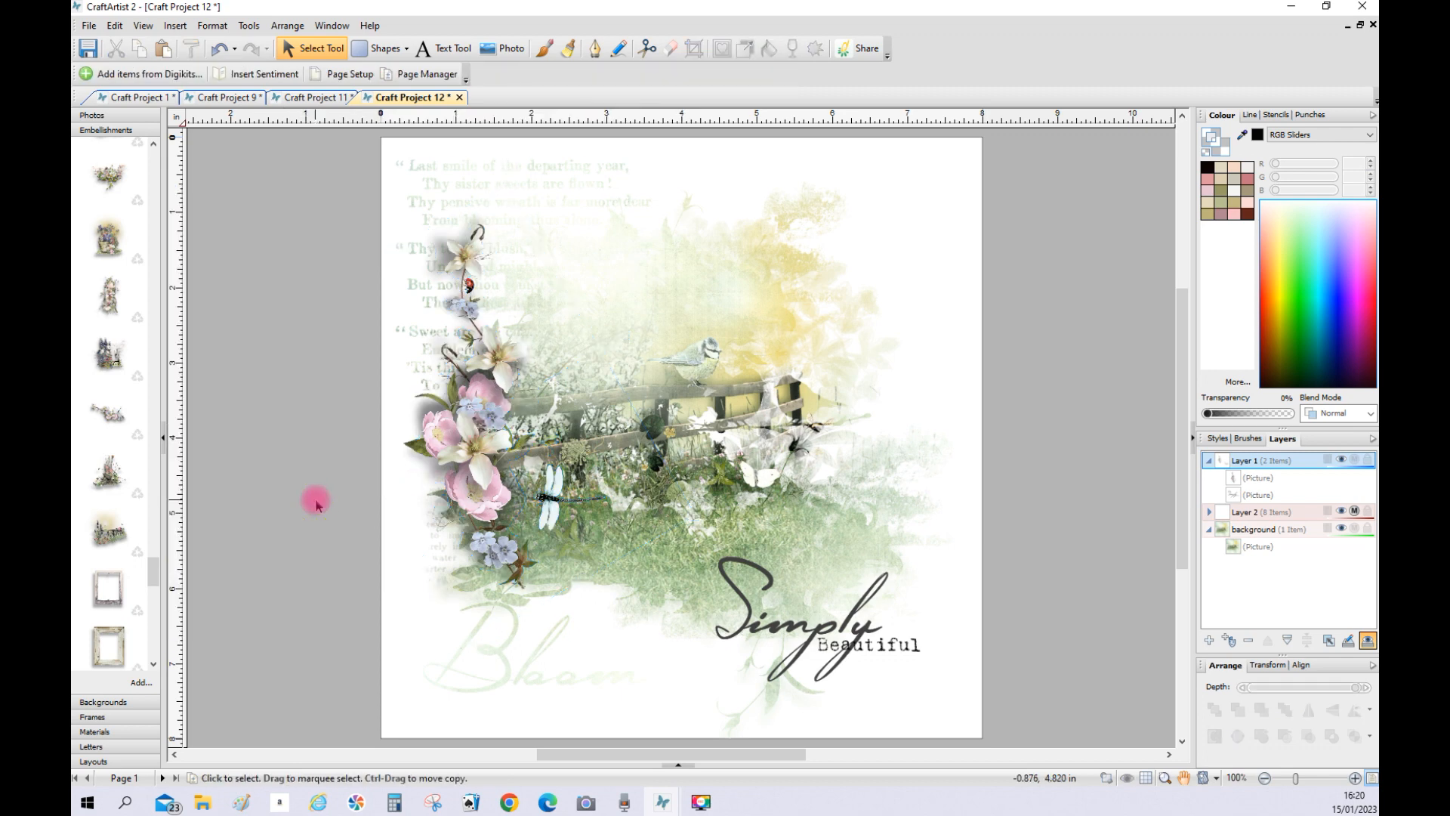
# Step: Add the stone flowerpot embellishment and position it just above the Simply Beautiful text
pyautogui.click(110, 302)
pyautogui.moveTo(234, 343); pyautogui.dragTo(178, 469)
pyautogui.moveTo(112, 502); pyautogui.dragTo(918, 430)
pyautogui.moveTo(987, 359); pyautogui.dragTo(893, 531)
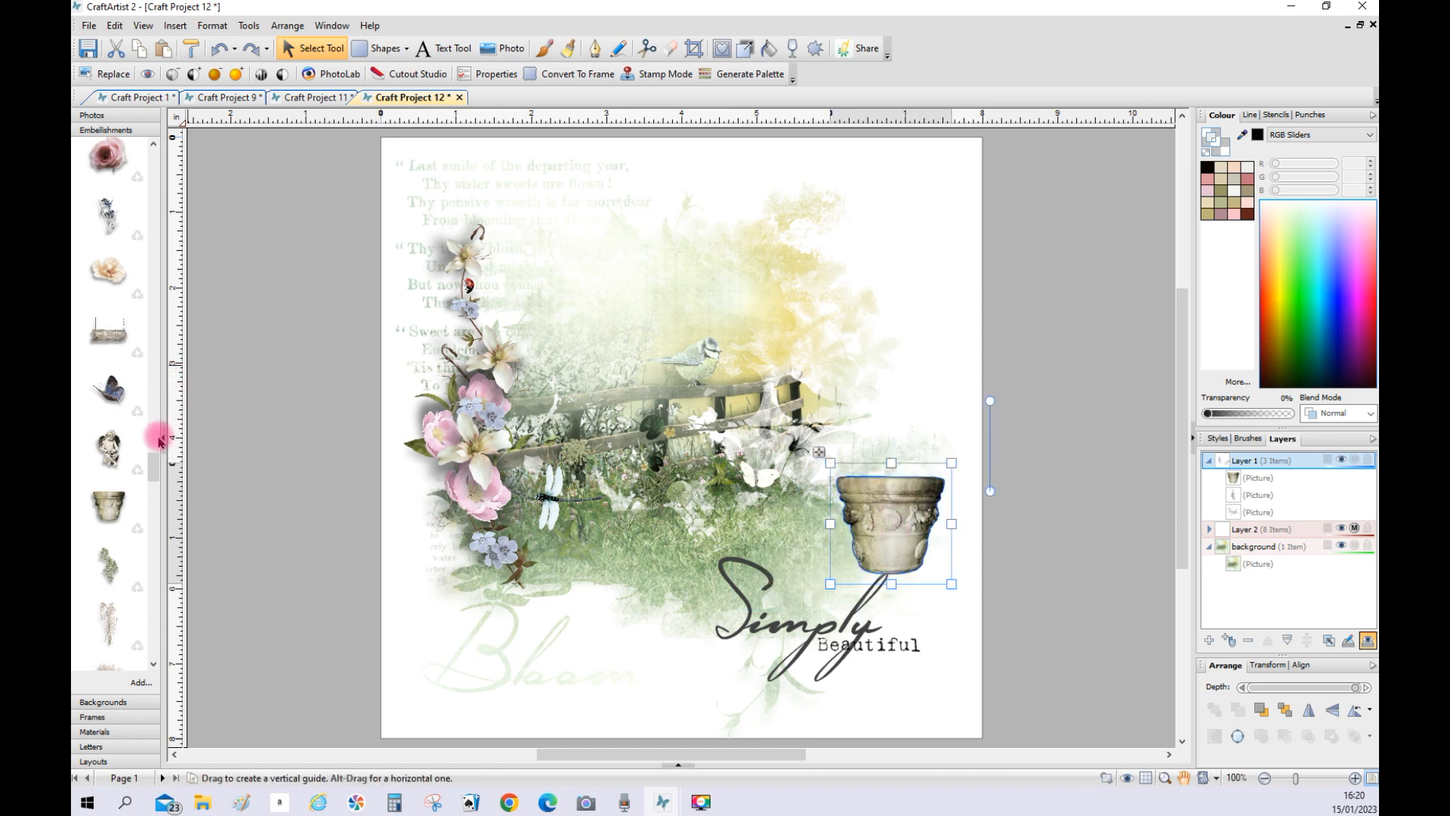
# Step: Add the blue iris embellishment and position its stems over the flowerpot's rim
pyautogui.moveTo(150, 469); pyautogui.dragTo(152, 459)
pyautogui.moveTo(109, 386); pyautogui.dragTo(823, 213)
pyautogui.click(892, 398)
pyautogui.moveTo(892, 398); pyautogui.dragTo(869, 369)
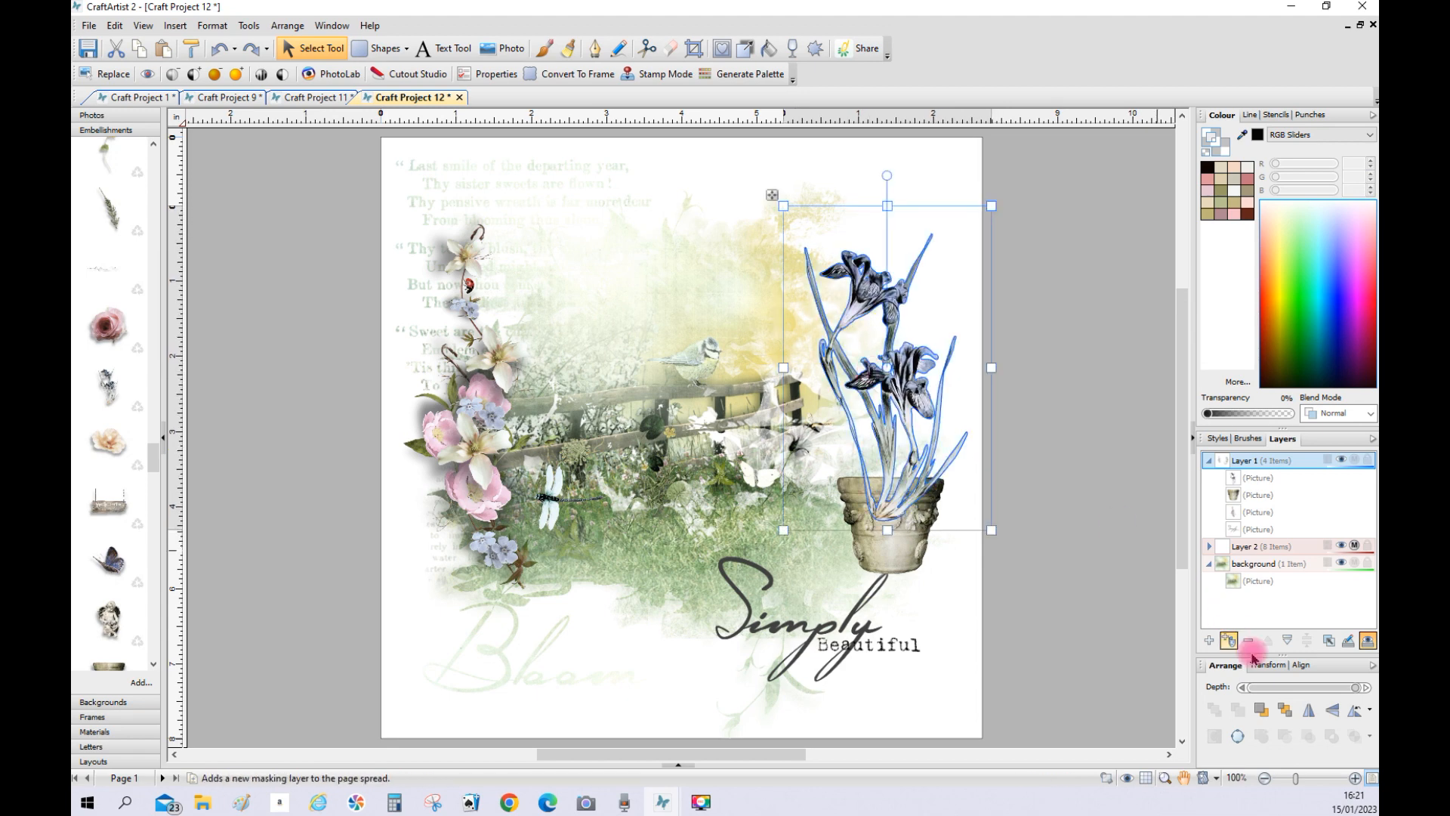
# Step: Flip the iris horizontally, send it behind the flowerpot and nudge it slightly right to sit in the pot
pyautogui.click(1310, 710)
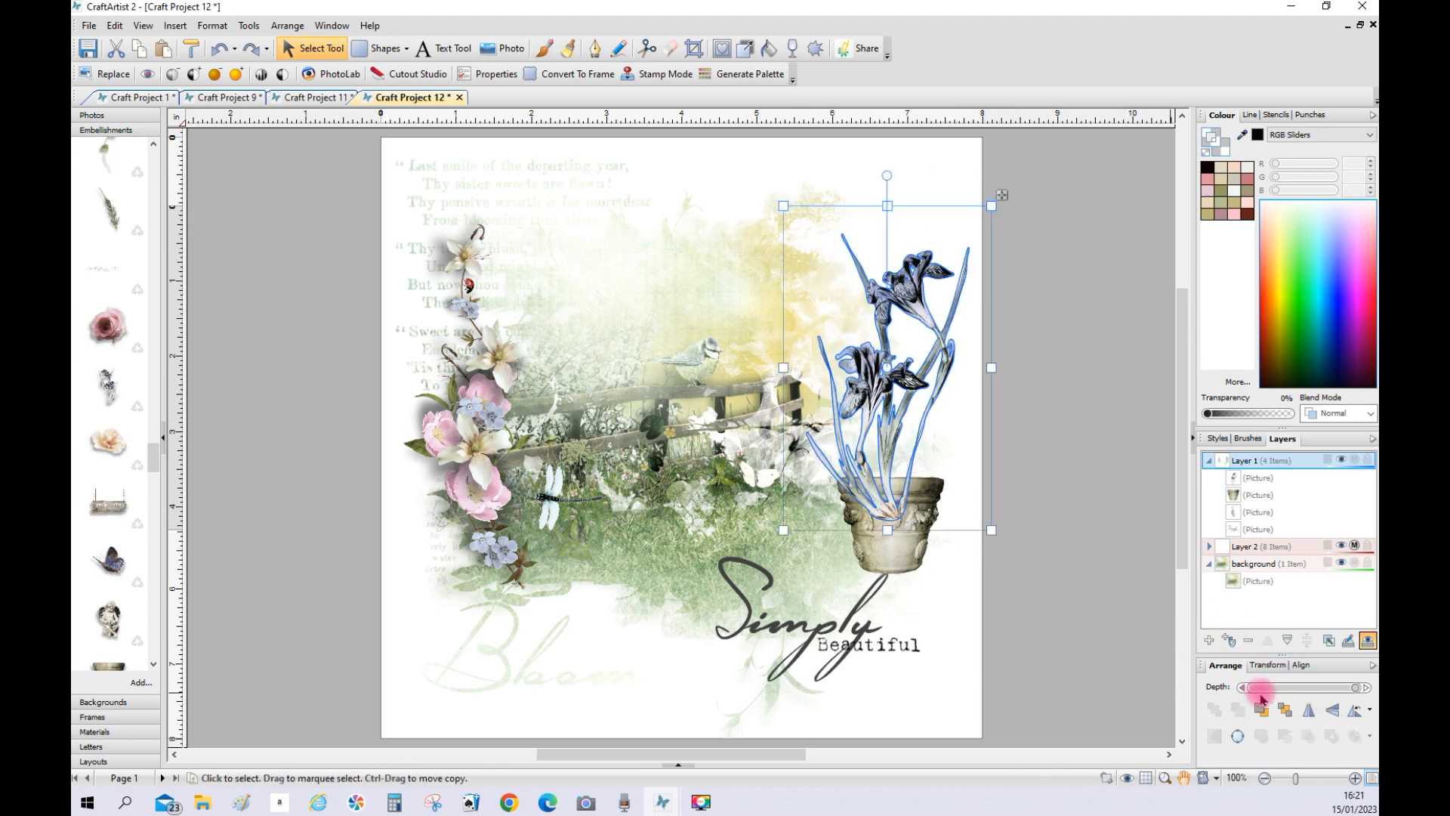
pyautogui.click(1286, 710)
pyautogui.click(1092, 639)
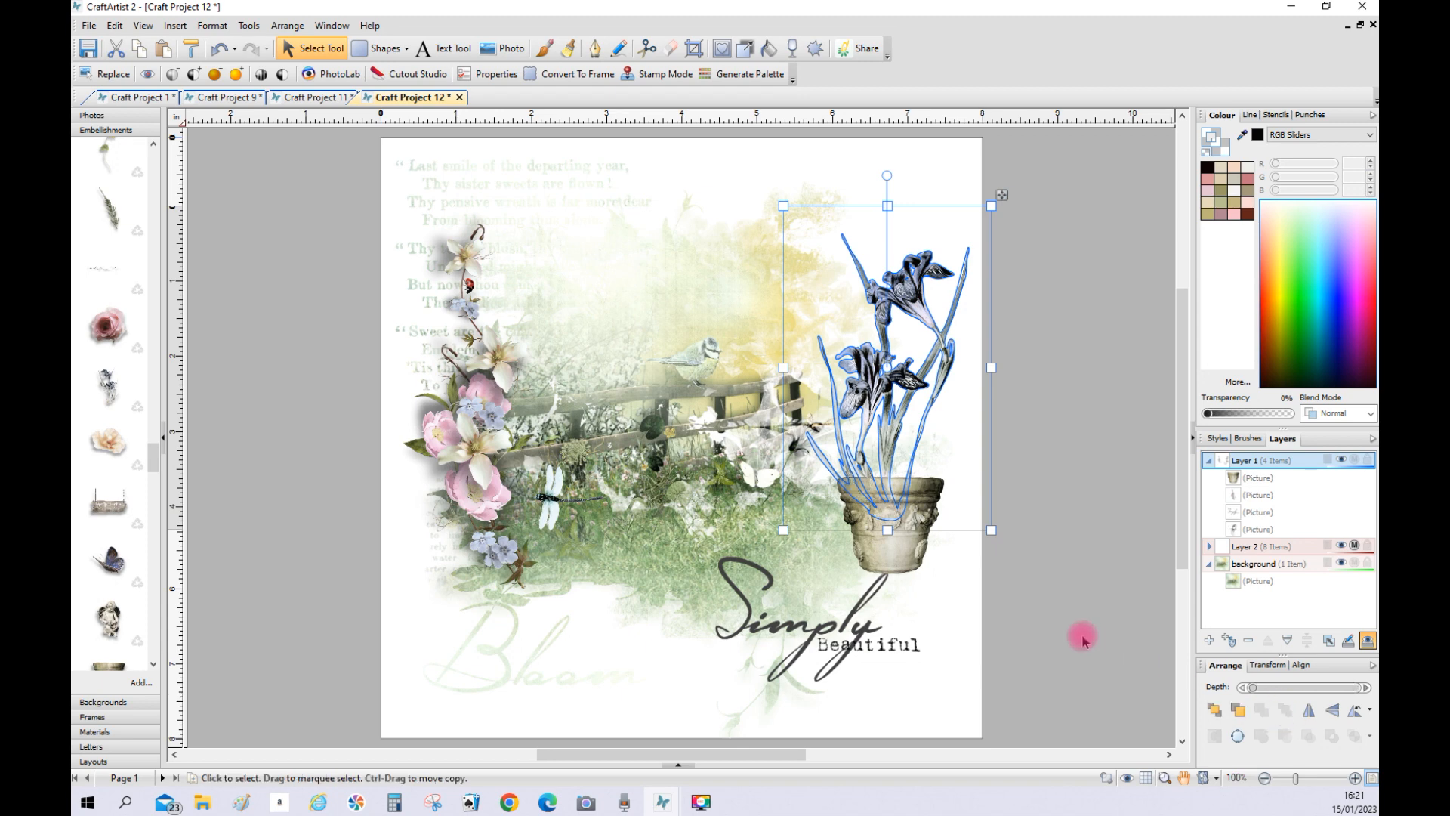
pyautogui.click(893, 423)
pyautogui.moveTo(892, 423); pyautogui.dragTo(899, 423)
pyautogui.click(1062, 451)
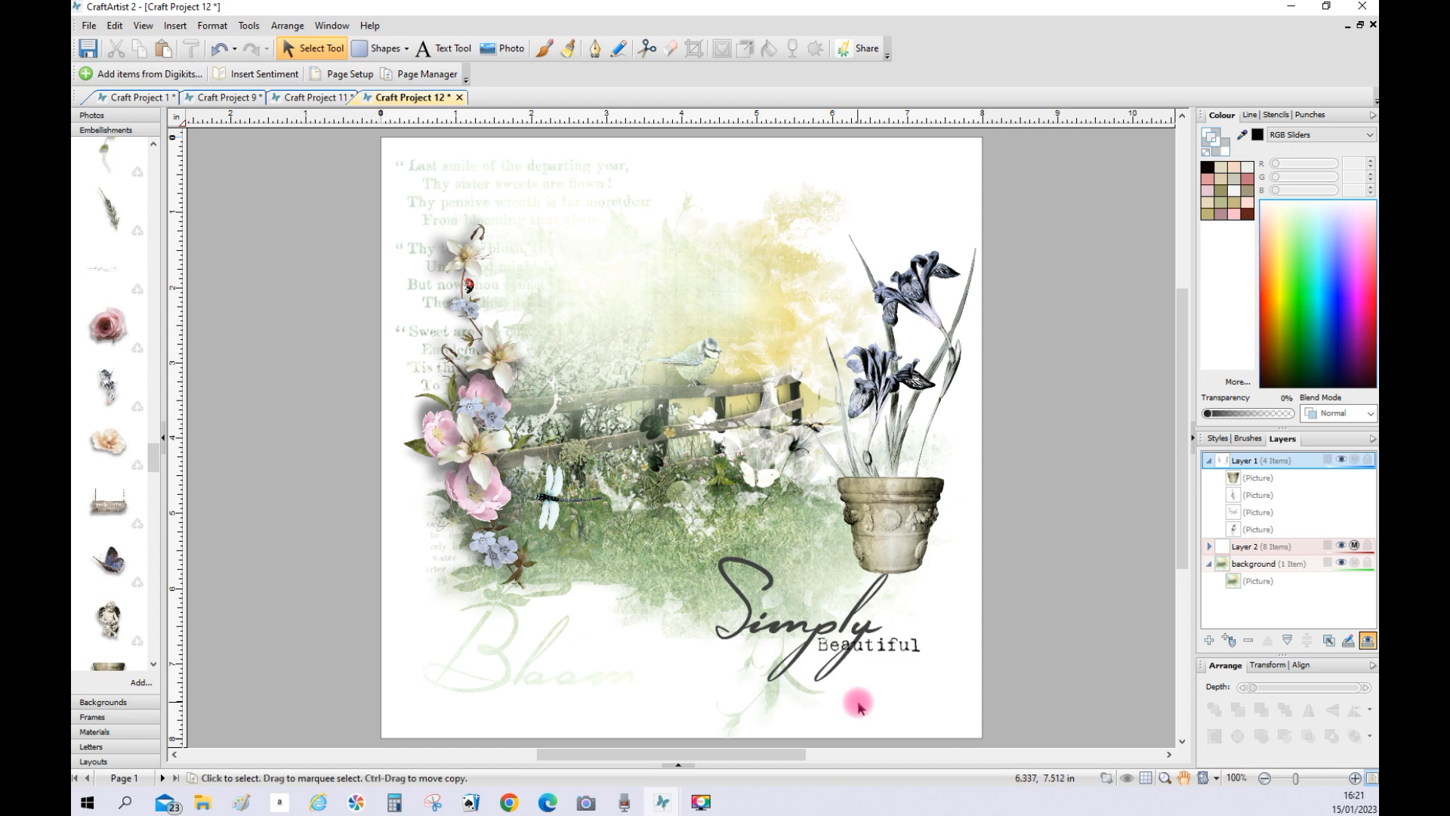
# Step: Add a new standard layer and move it below the background layer
pyautogui.click(1250, 567)
pyautogui.click(1209, 461)
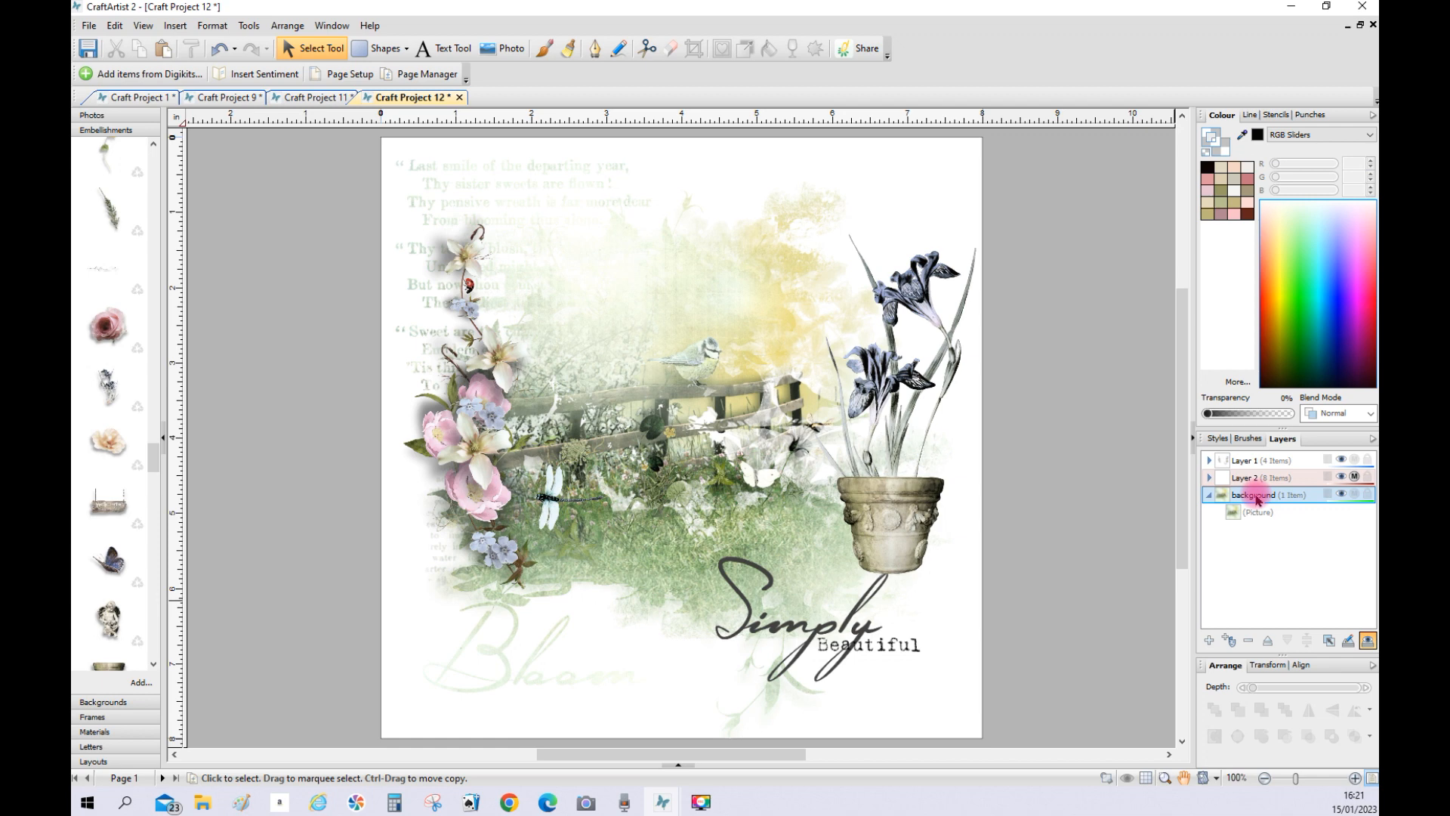
pyautogui.click(1208, 641)
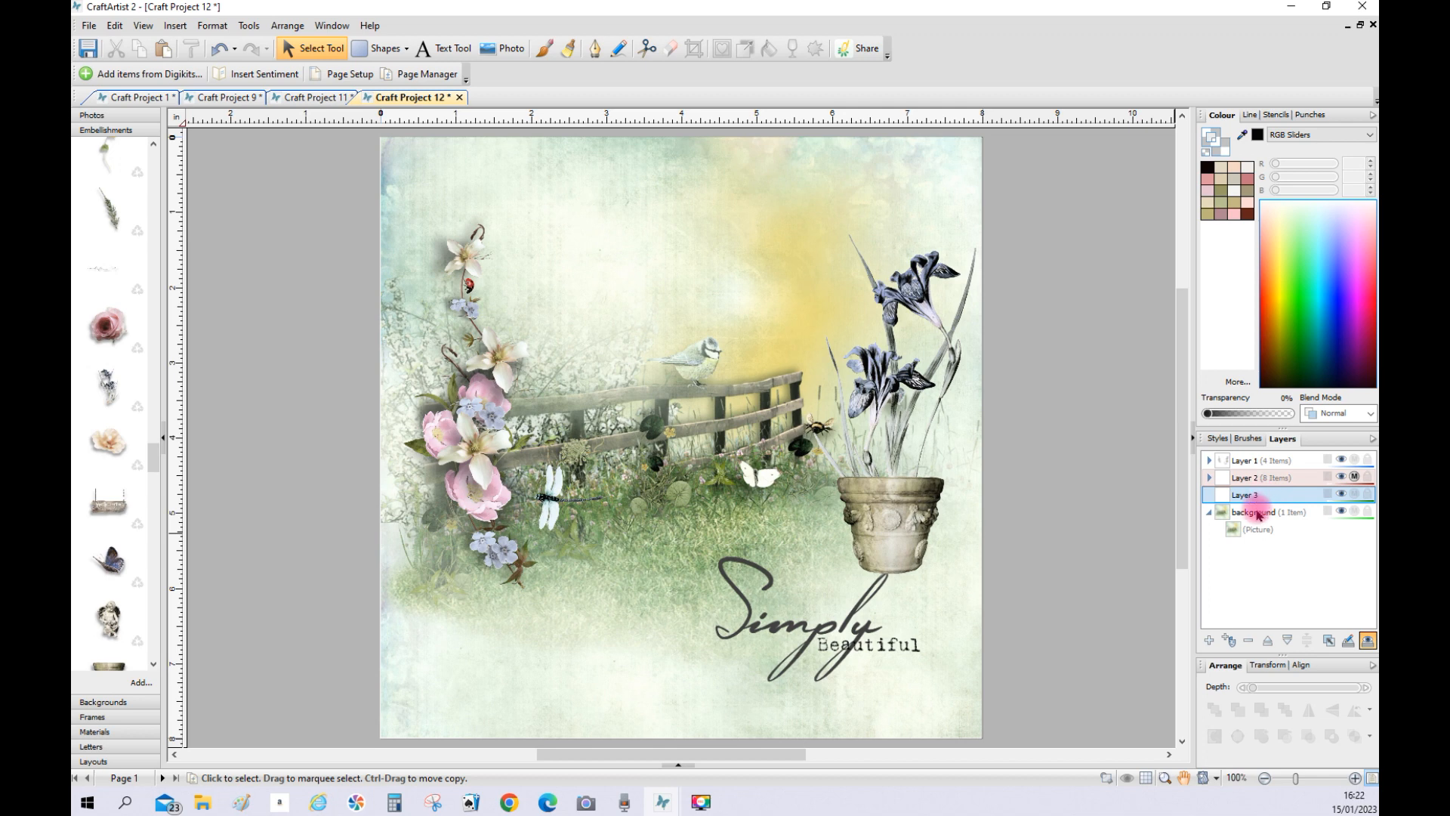
pyautogui.moveTo(1264, 490); pyautogui.dragTo(1268, 526)
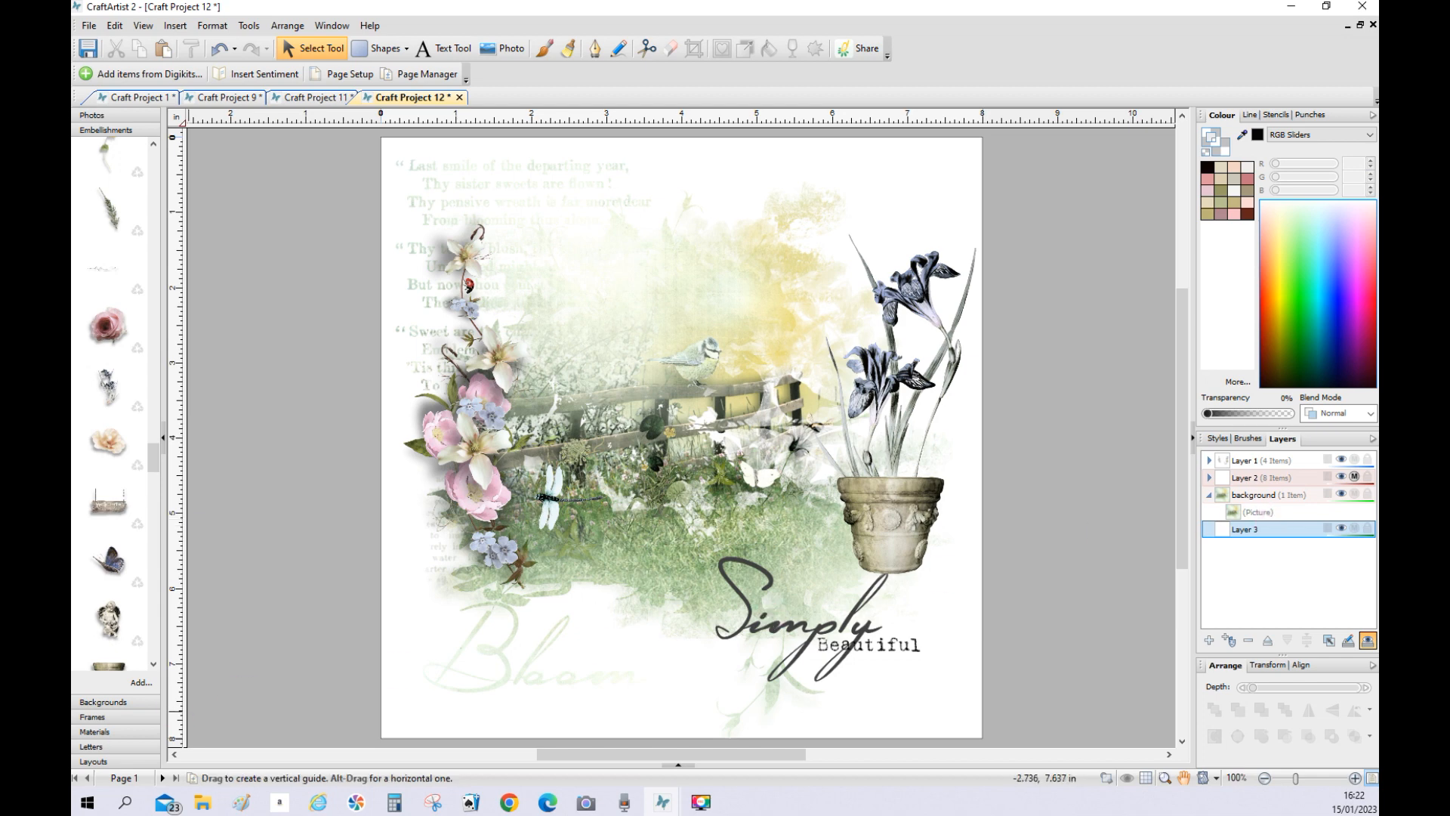
# Step: Apply the dark green textured background from the Bloom kit's backgrounds to Layer 3
pyautogui.click(99, 702)
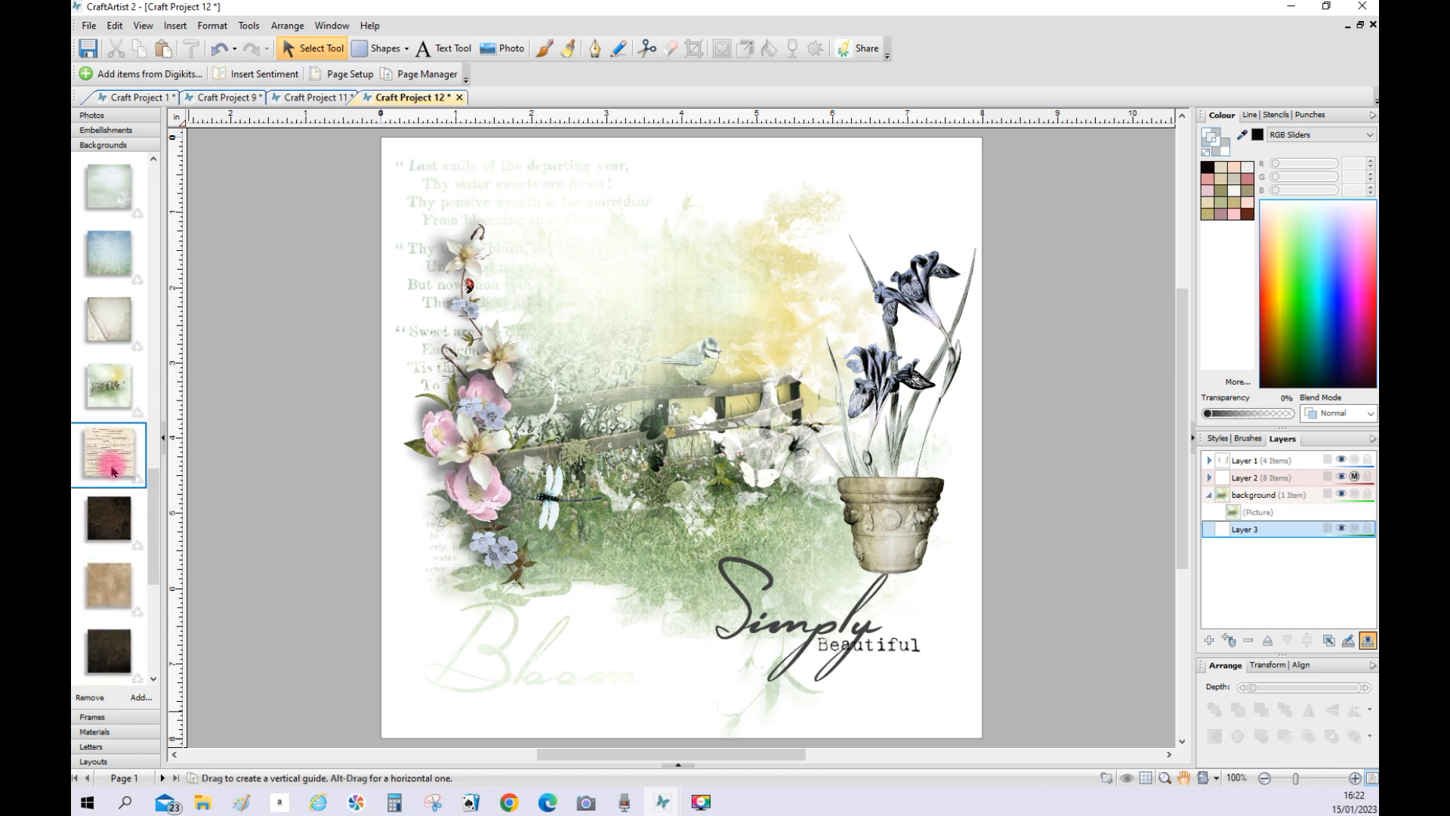
pyautogui.click(152, 566)
pyautogui.moveTo(152, 566); pyautogui.dragTo(156, 316)
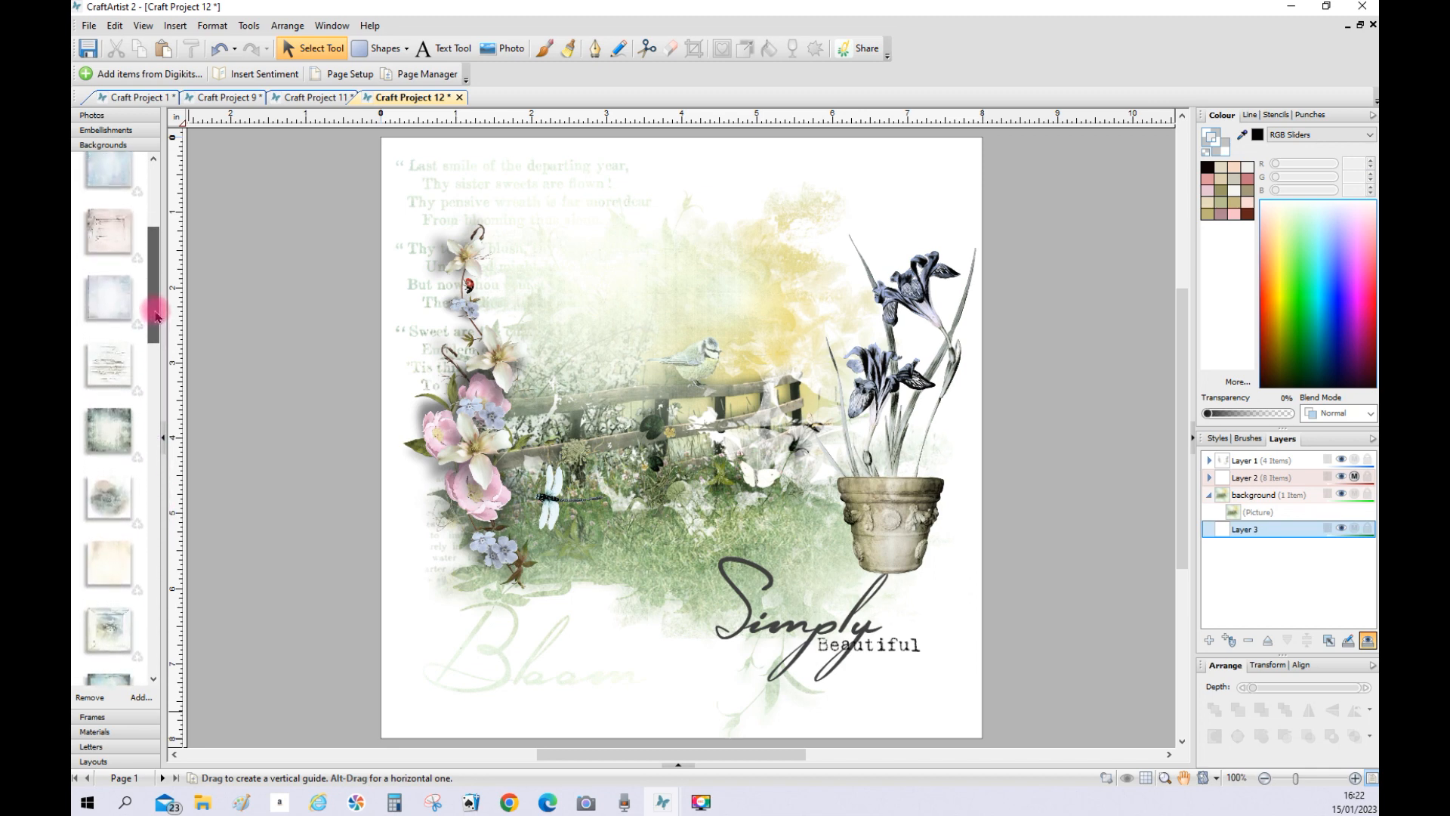
pyautogui.moveTo(156, 316); pyautogui.dragTo(169, 648)
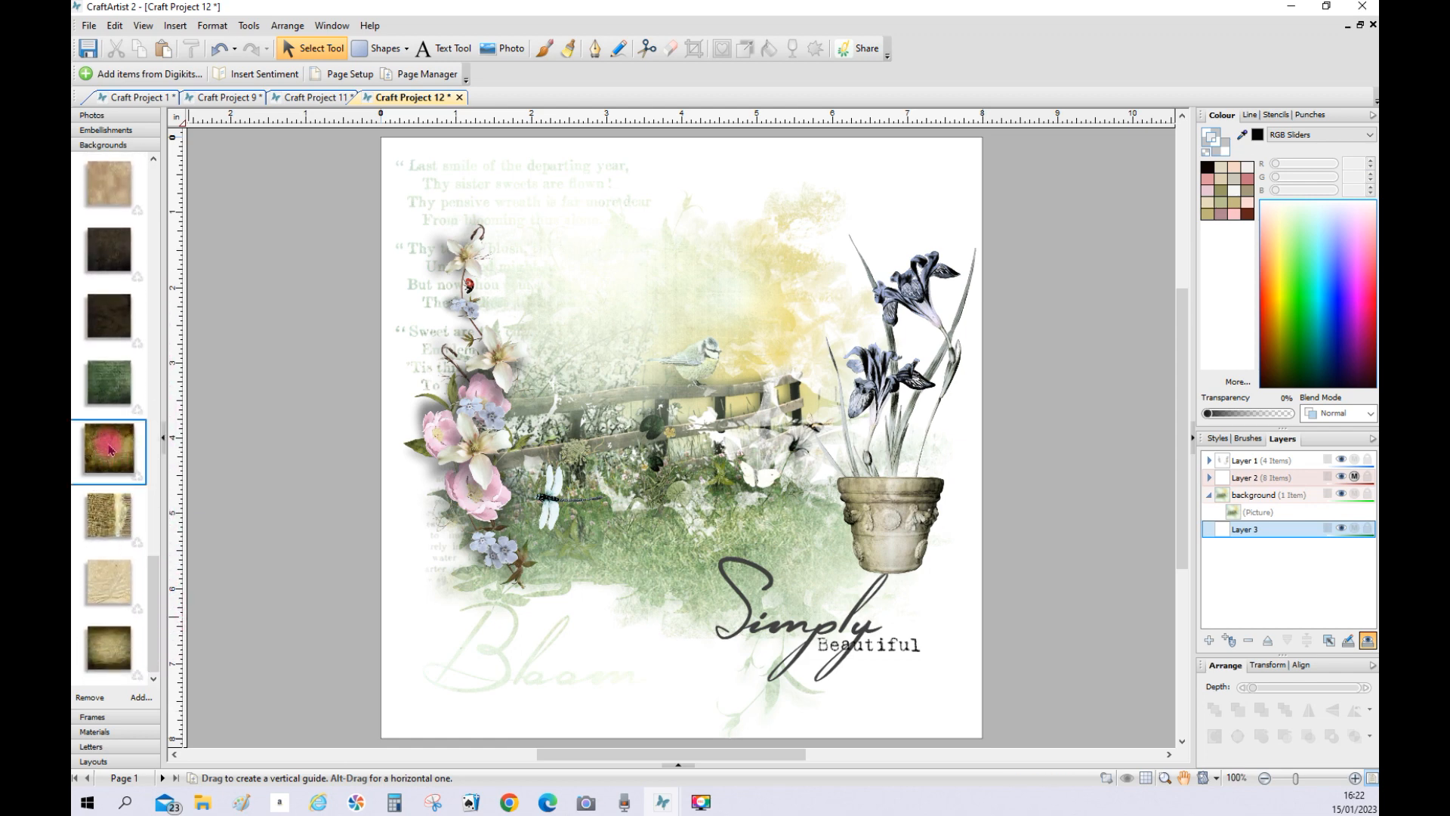
pyautogui.click(106, 394)
pyautogui.moveTo(106, 394); pyautogui.dragTo(577, 456)
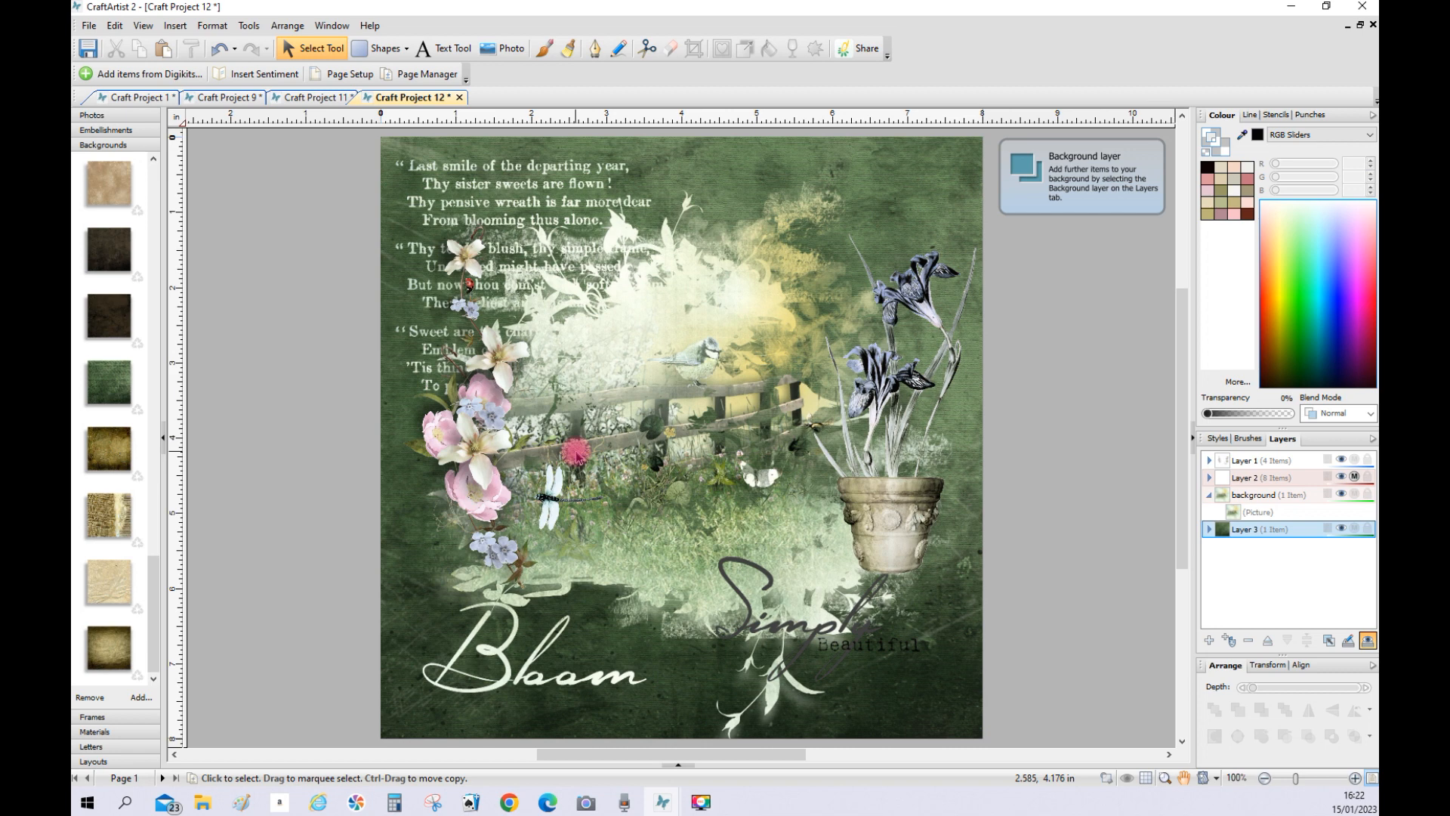